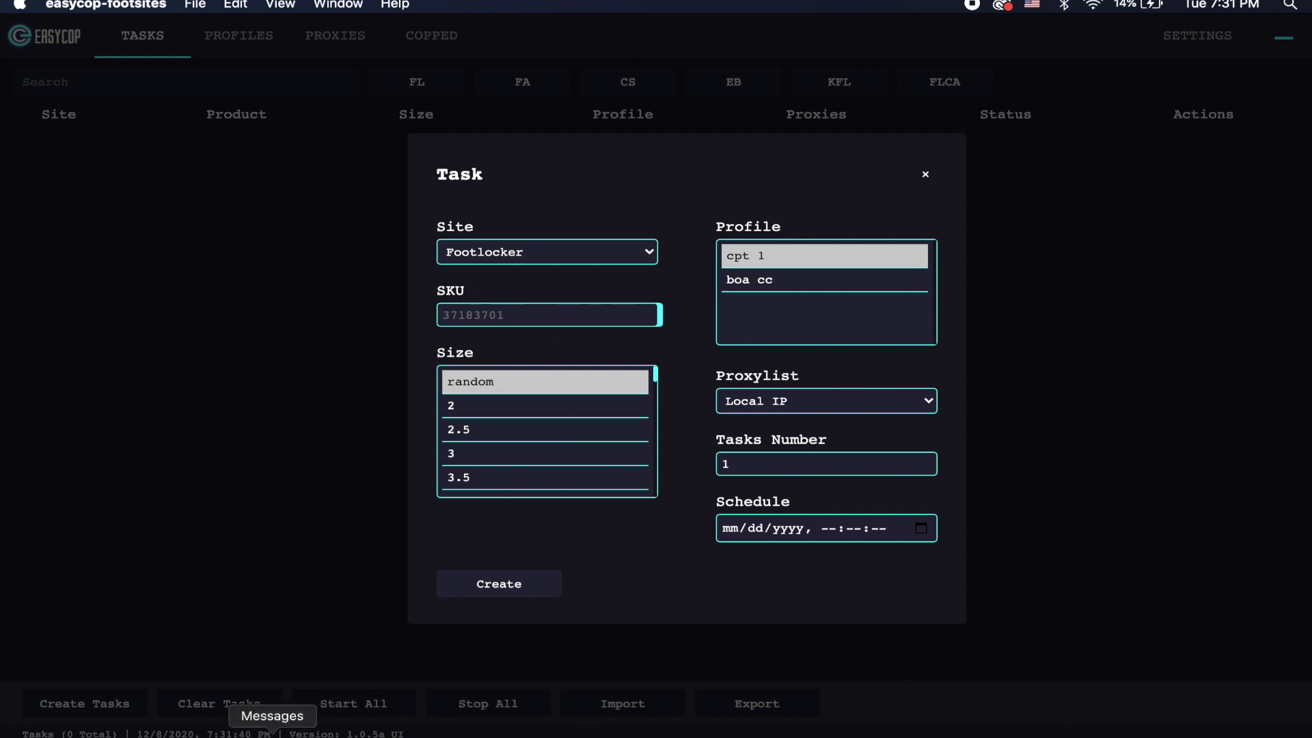
Step: Launch Safari and go to footlocker.com
click(142, 728)
text(fgoot)
key(BackSpace)
key(BackSpace)
key(BackSpace)
key(BackSpace)
key(BackSpace)
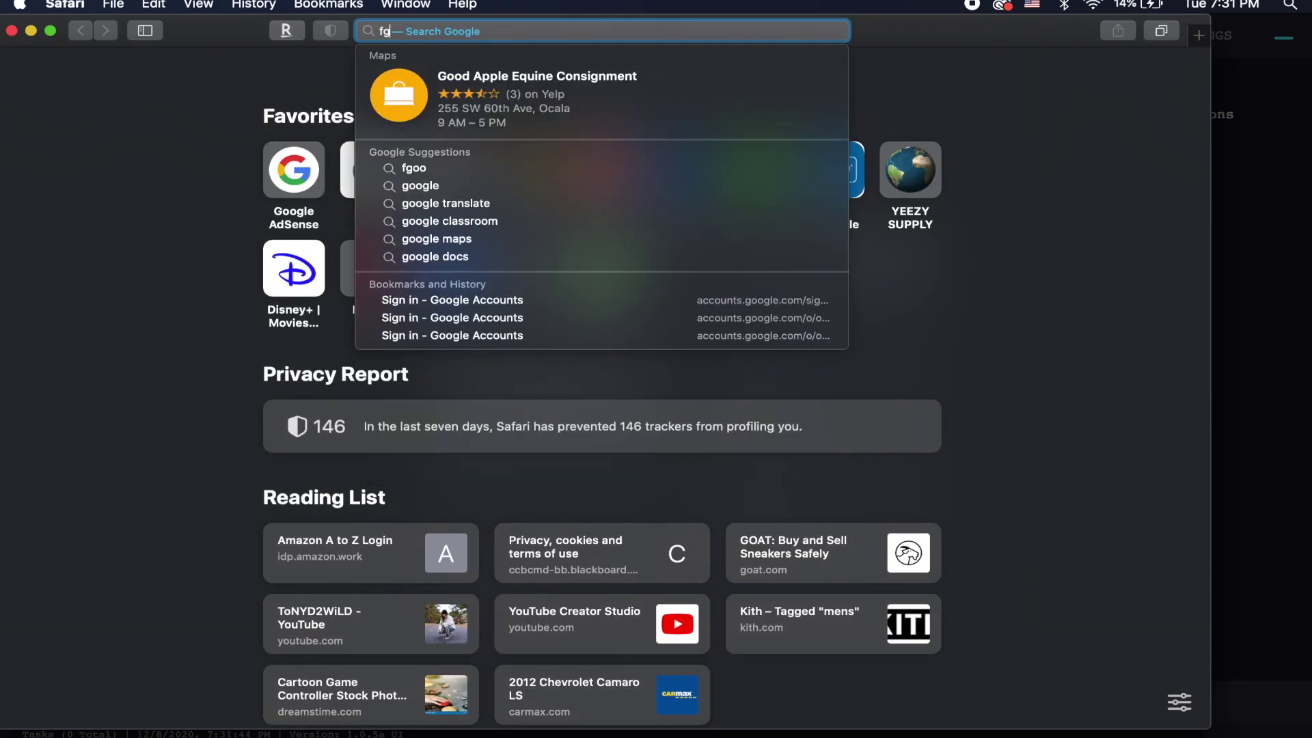
text(f)
key(Return)
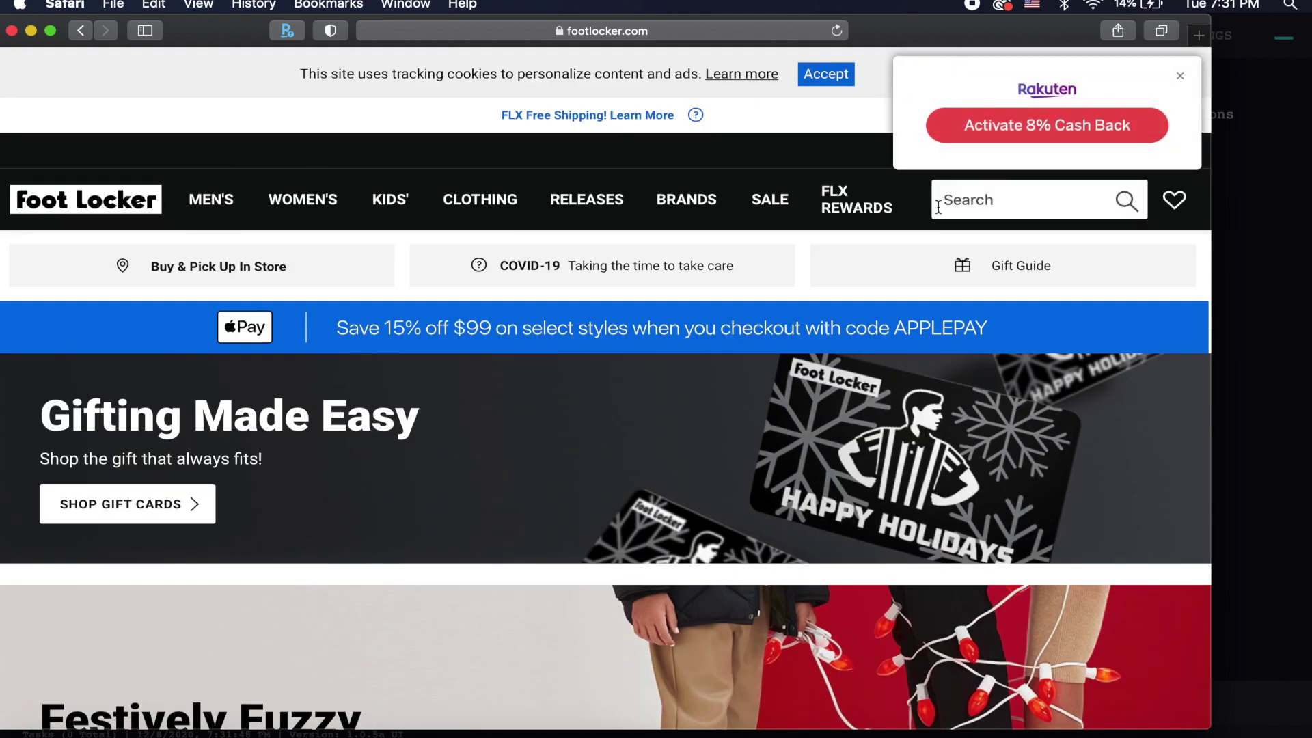
Step: Browse Men's > Basketball and open the Jordan Retro 9 product page
click(198, 202)
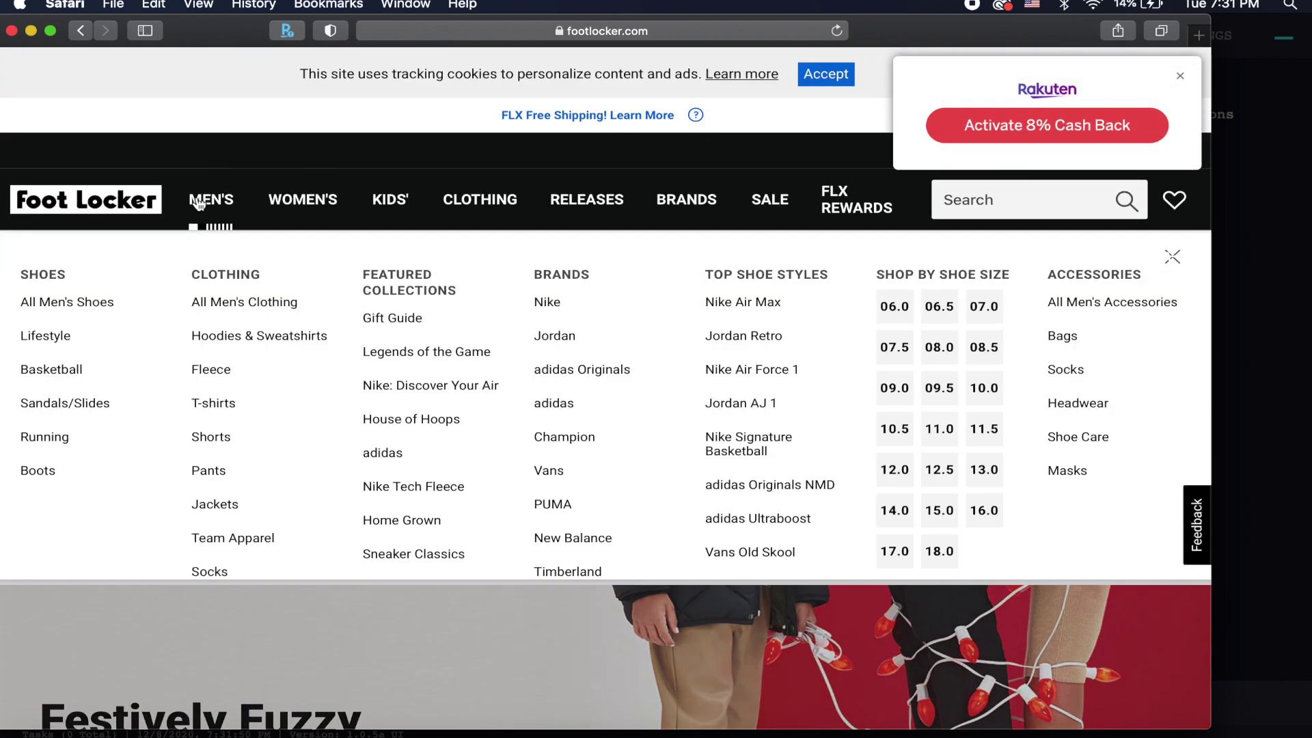
click(53, 373)
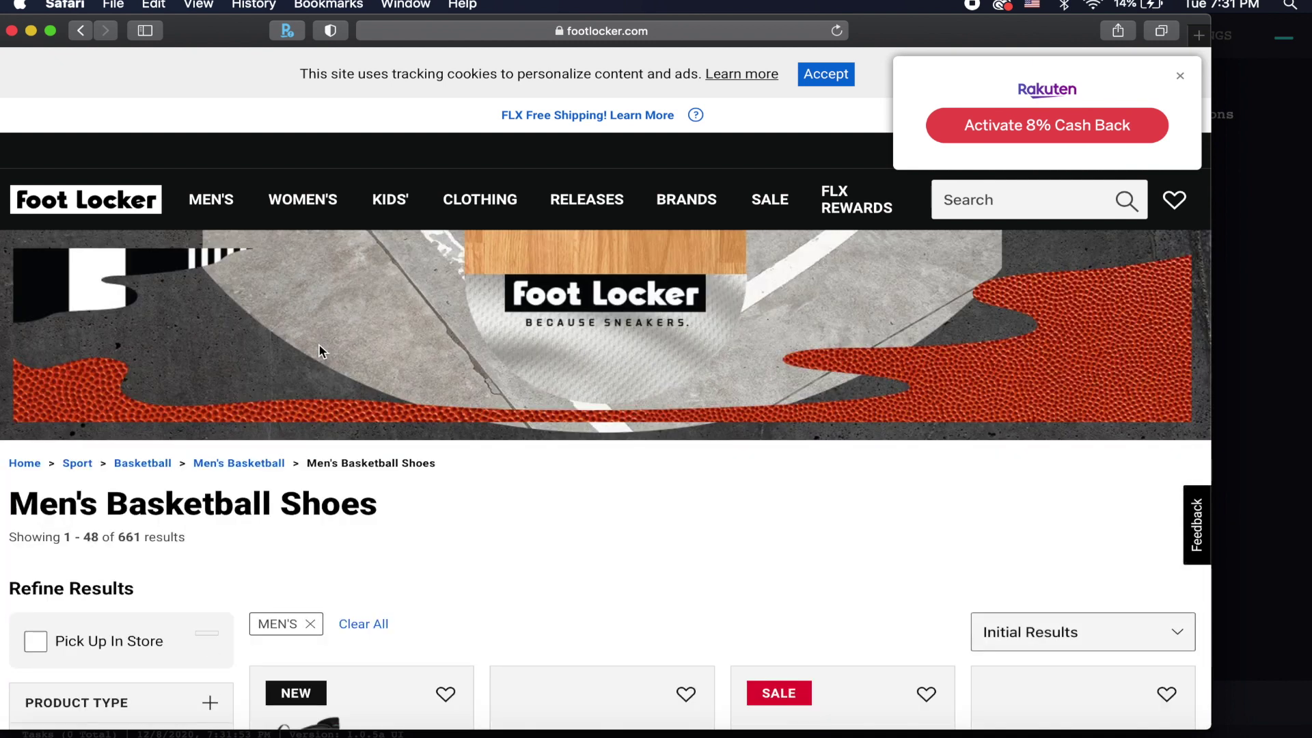
scroll(330, 639, down, 3)
scroll(330, 638, down, 2)
click(342, 596)
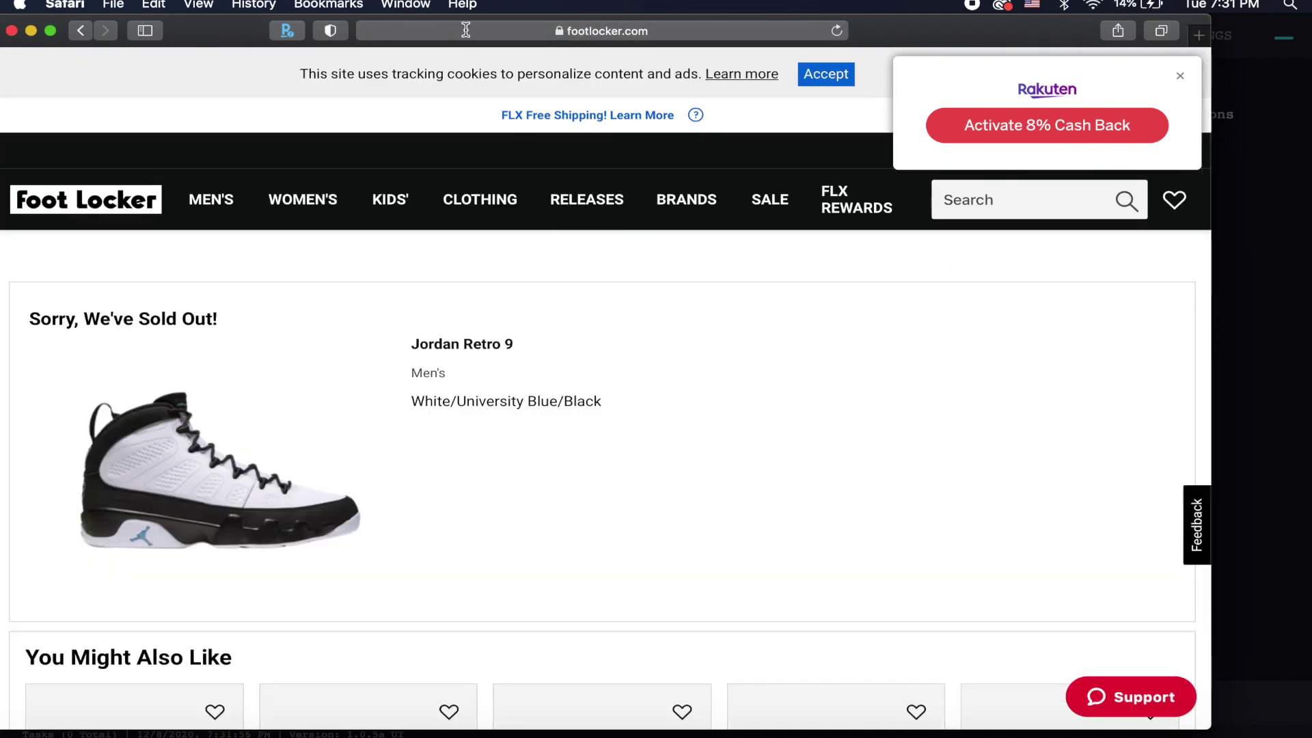
Step: Inspect and edit the product code 019140FL in the address bar, then reload the page
click(465, 30)
click(701, 31)
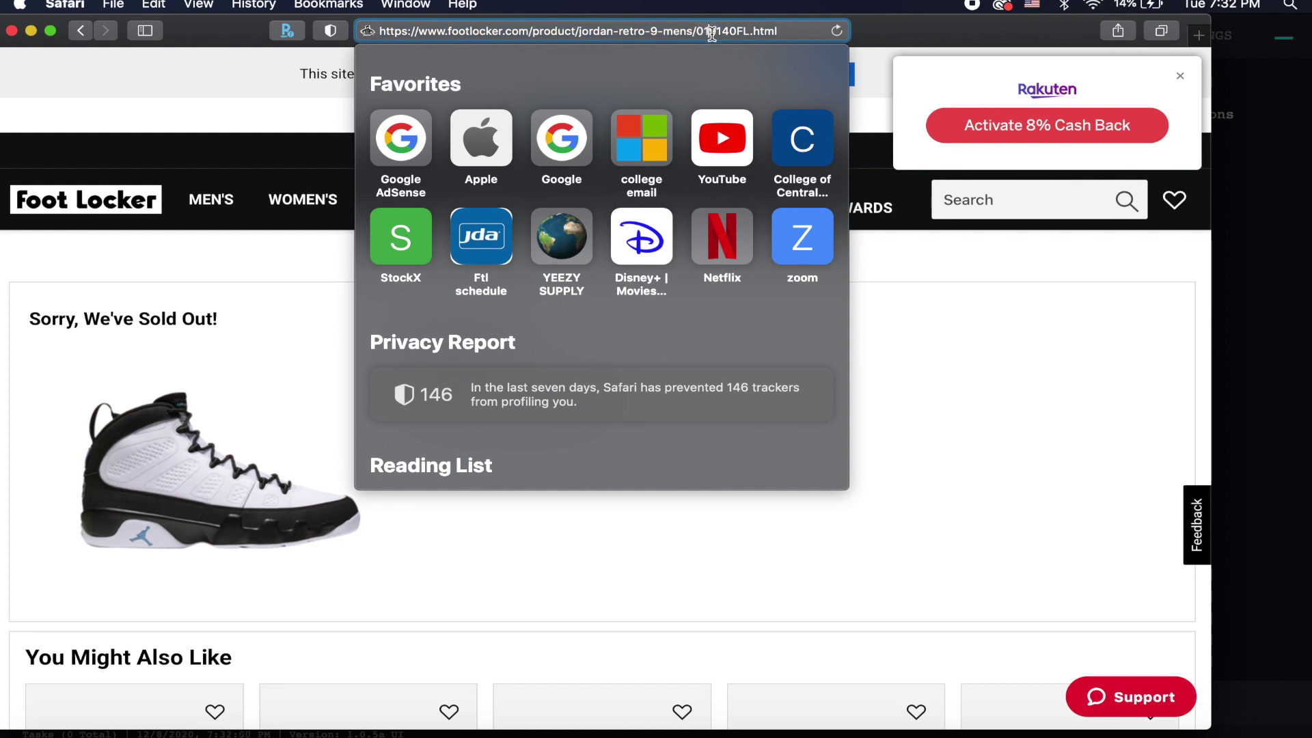
click(723, 31)
key(BackSpace)
text(3)
key(BackSpace)
text(4)
key(Return)
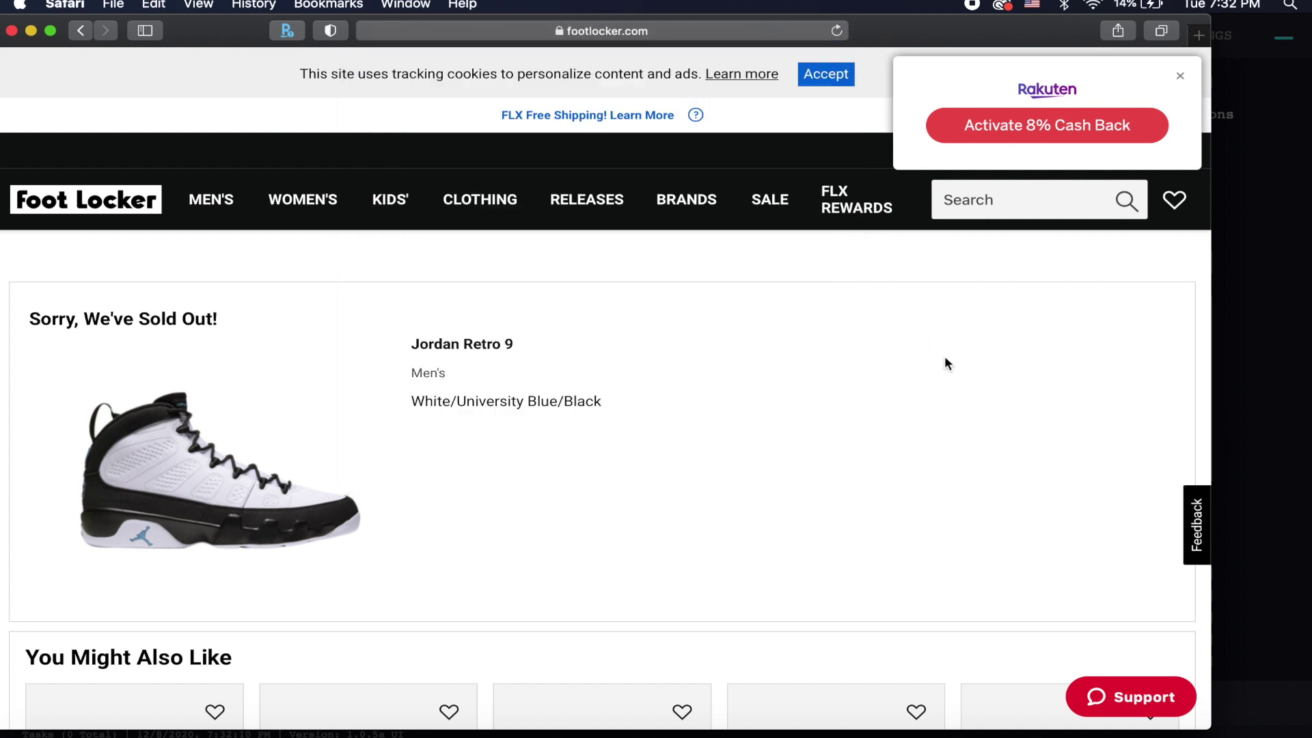
Step: Switch via Discord back to the EasyCop task list
click(1038, 734)
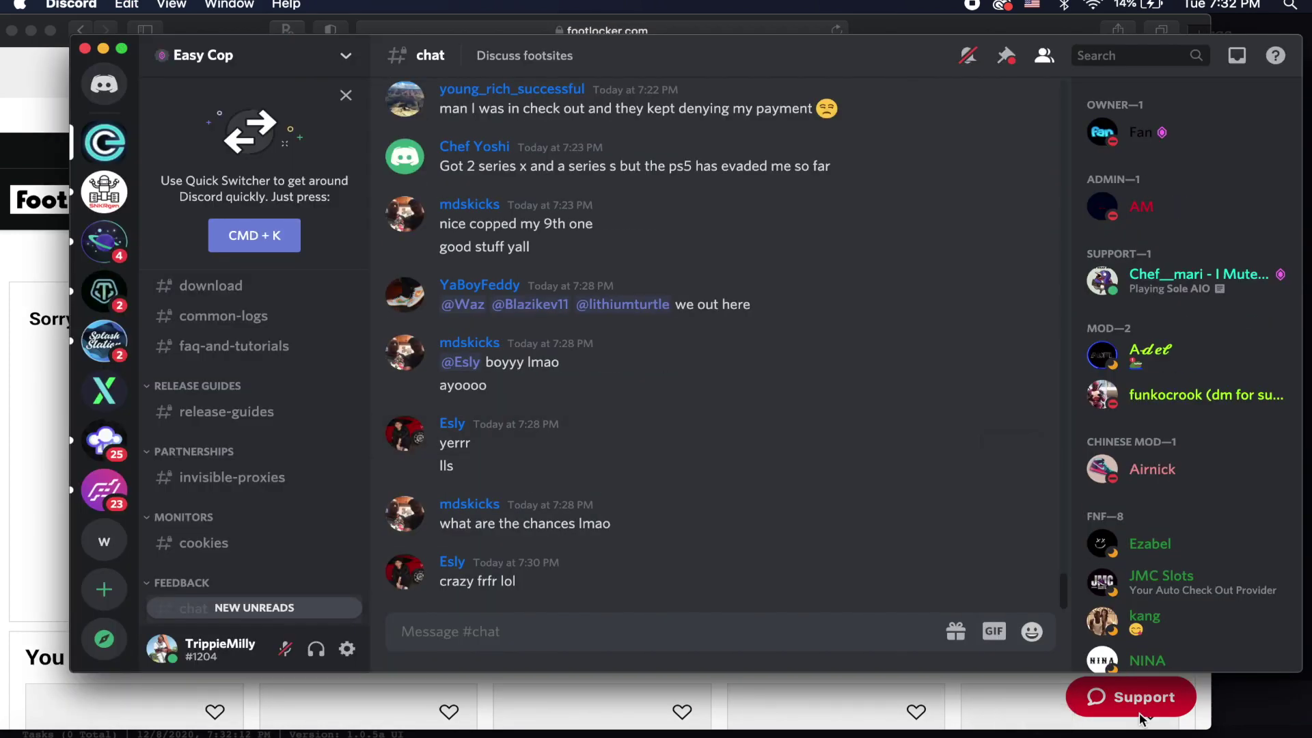
click(1212, 732)
click(1147, 732)
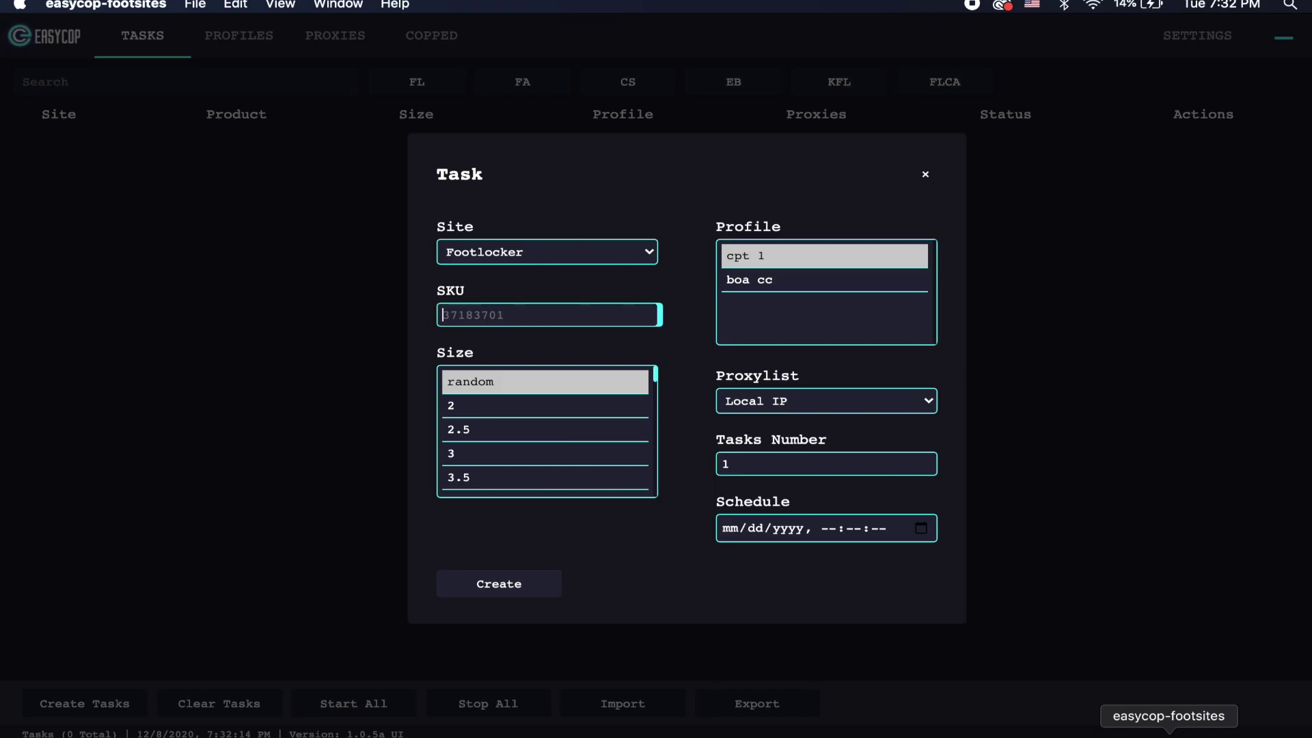
Step: Create a Footlocker task with SKU 019140F pasted, random size, and list the proxy lists
click(96, 705)
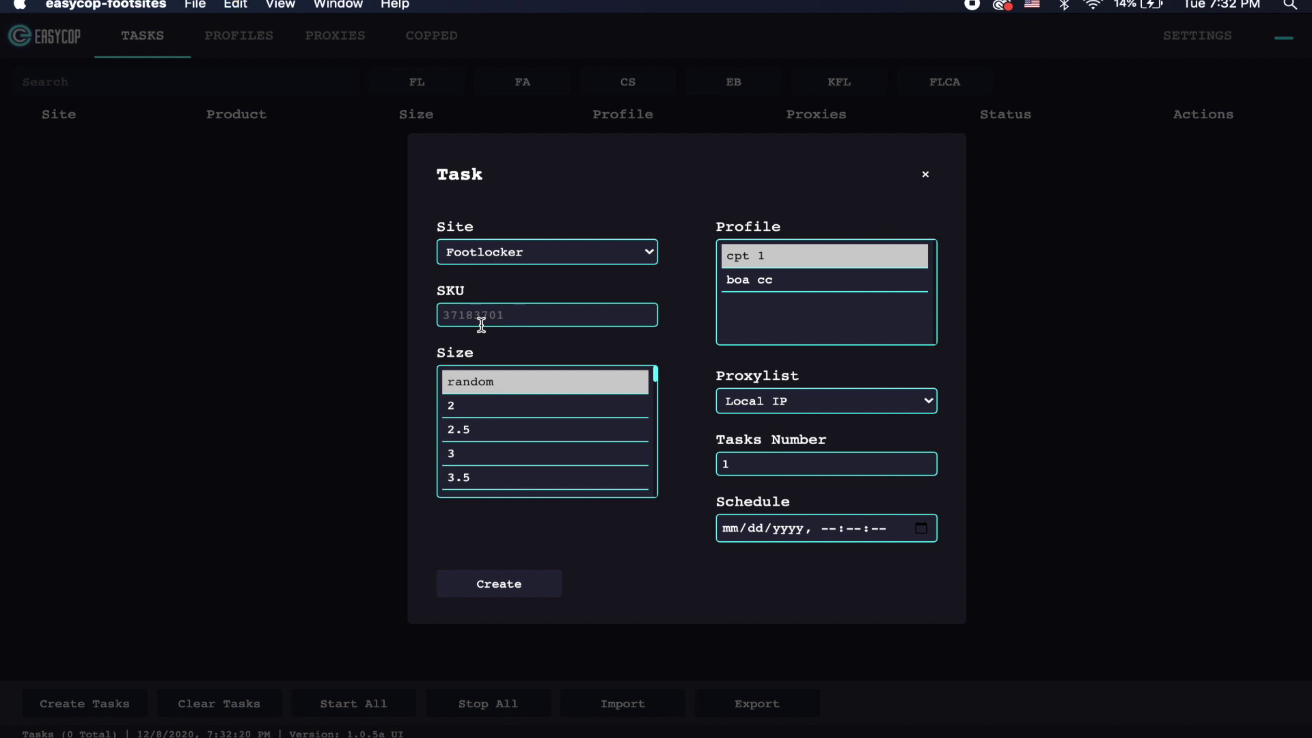
click(485, 309)
text(019146F)
click(490, 383)
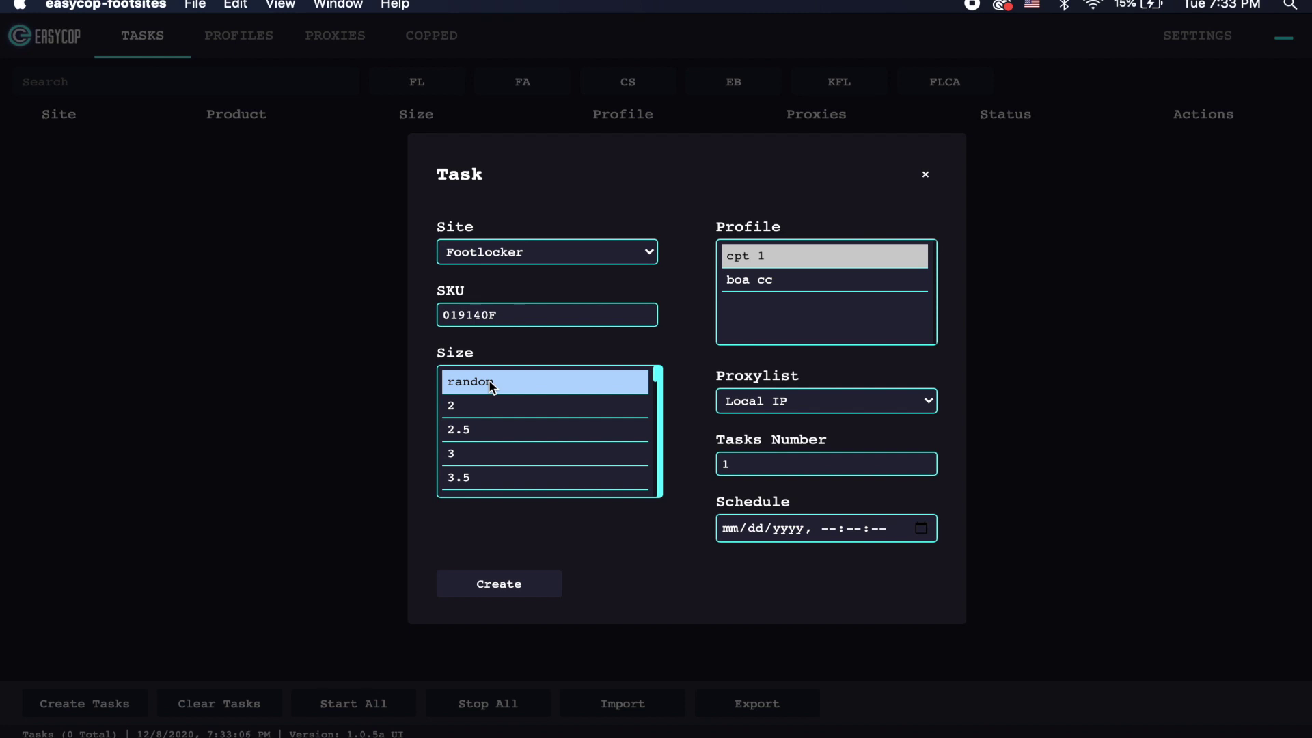
click(840, 400)
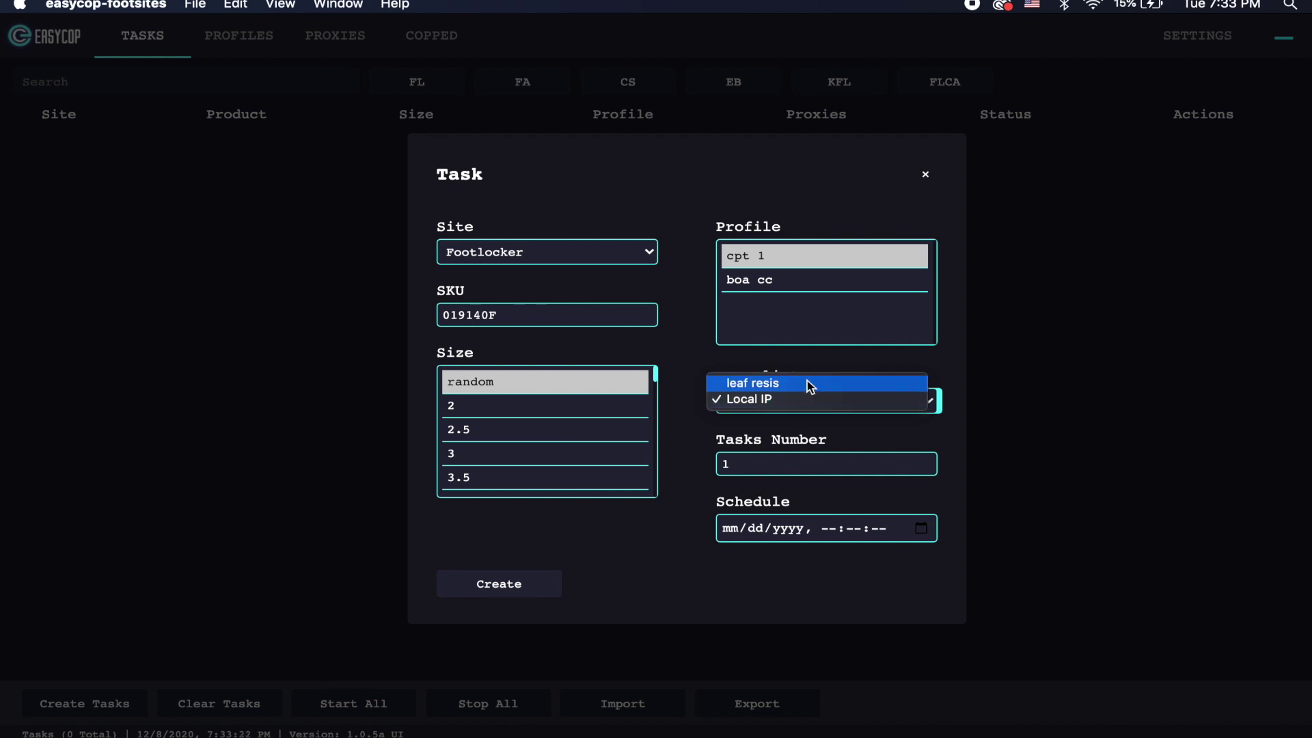
Step: Select the leaf resis proxy list and set Tasks Number to 10
click(810, 387)
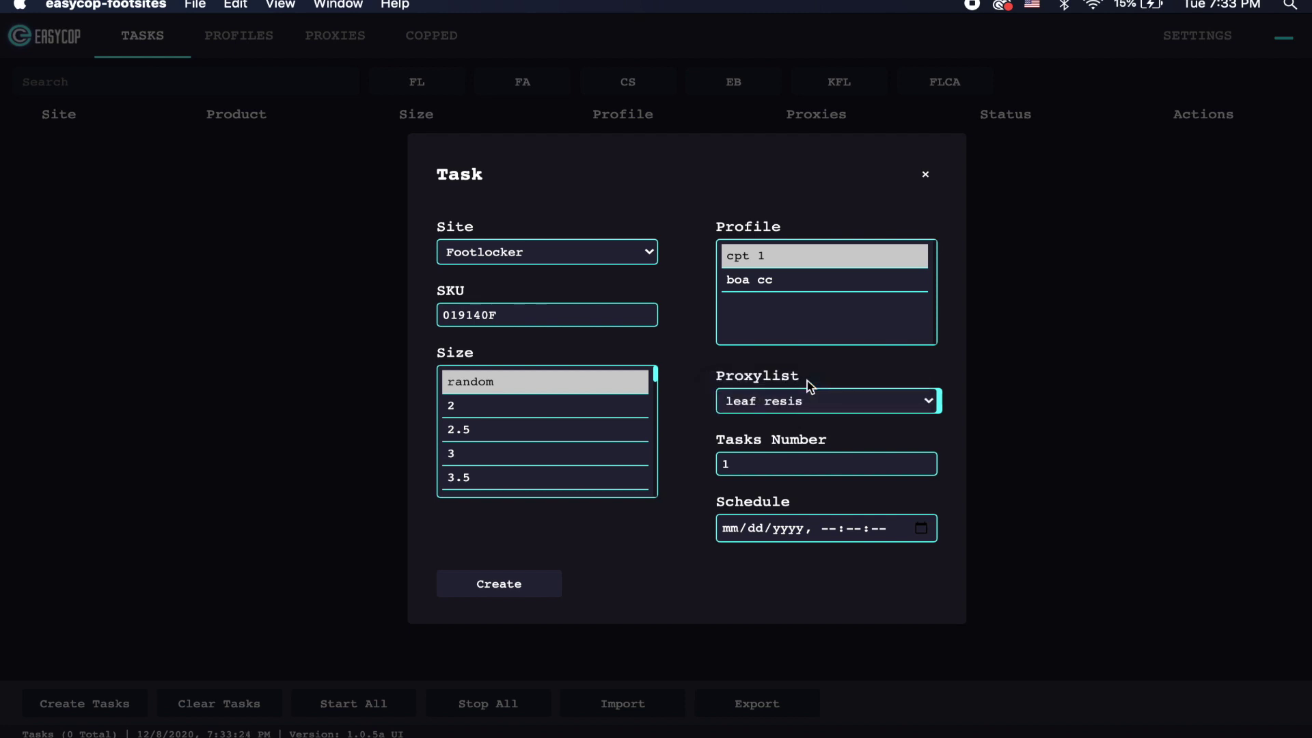
click(785, 461)
text(0)
click(732, 526)
Step: Schedule the task for 12/08/2020 07:00 AM and create the ten tasks
text(12/)
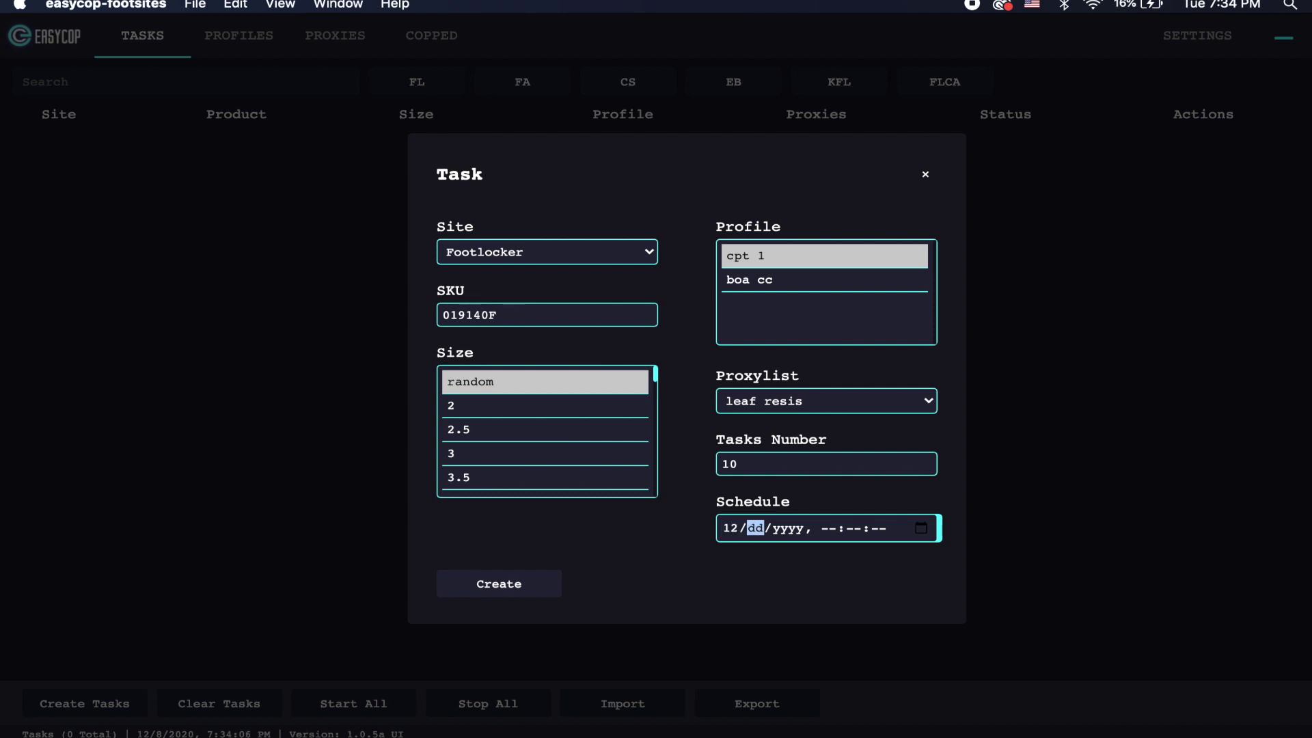
text(08/0202)
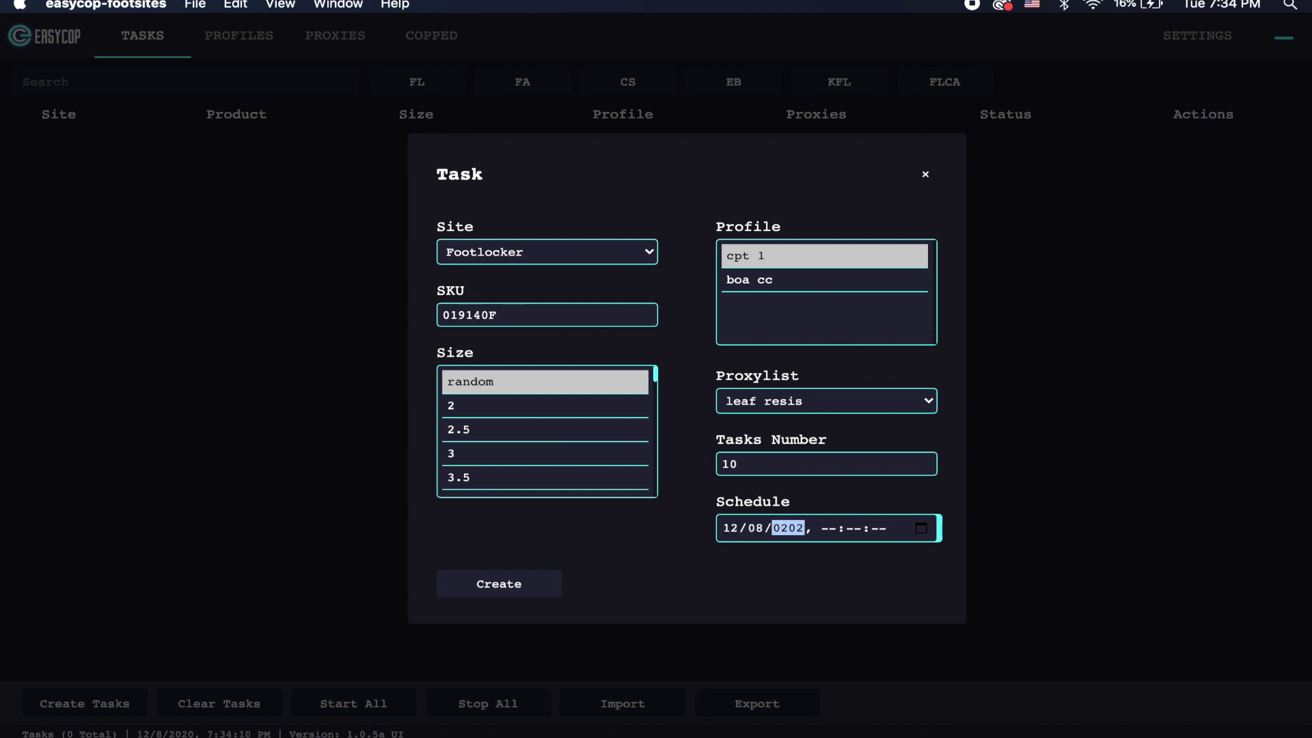
key(BackSpace)
text(2020)
click(824, 530)
text(070)
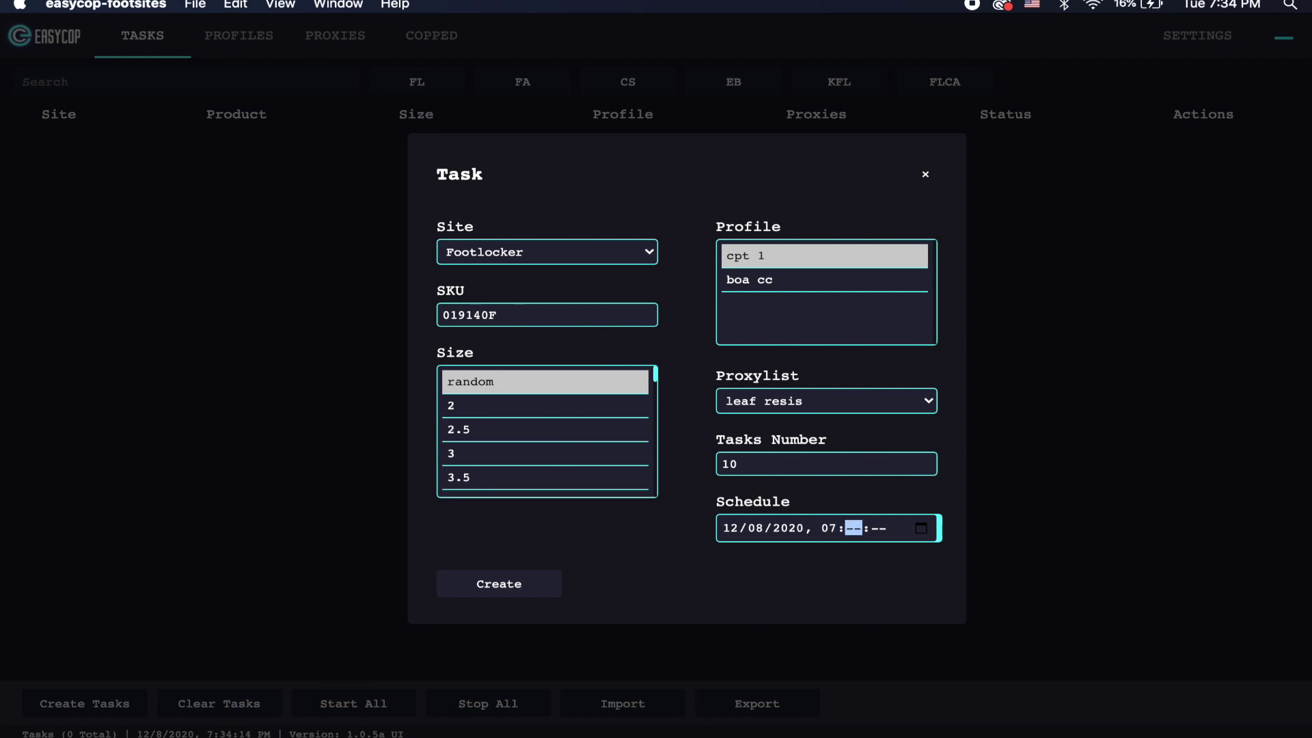
text(000a)
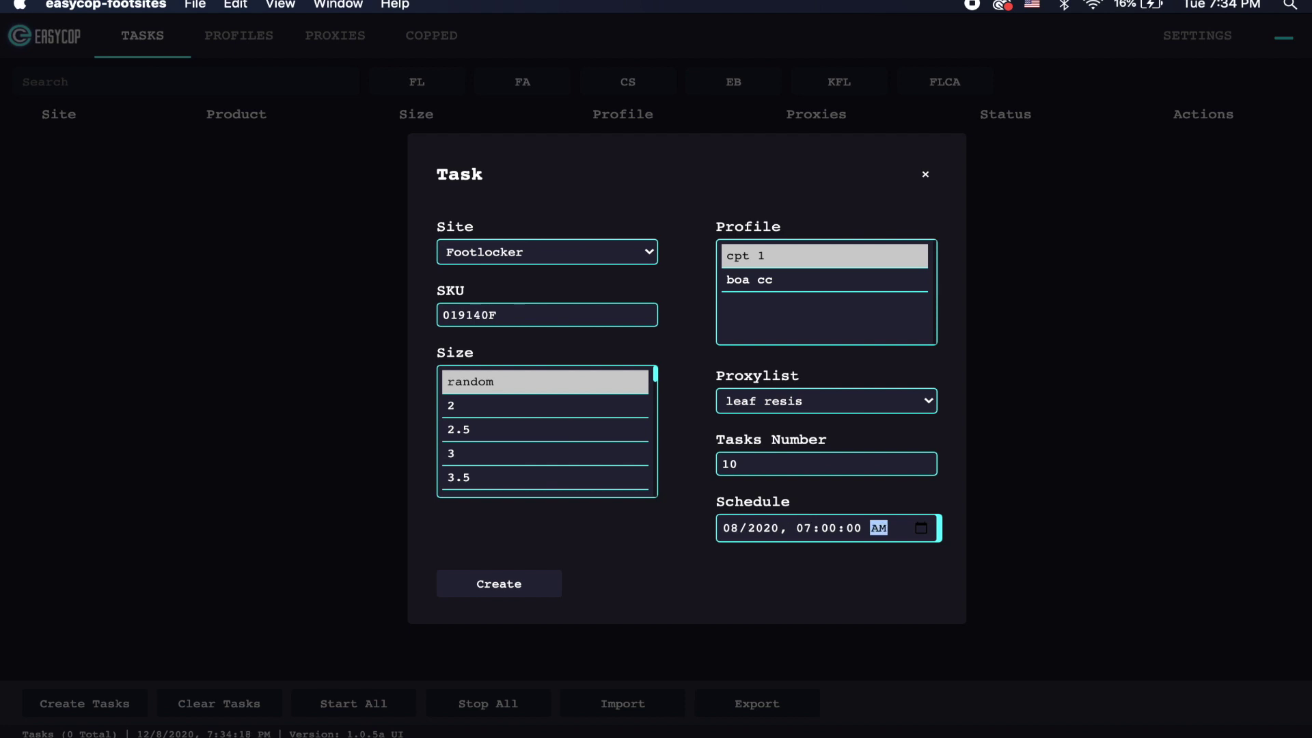
click(516, 592)
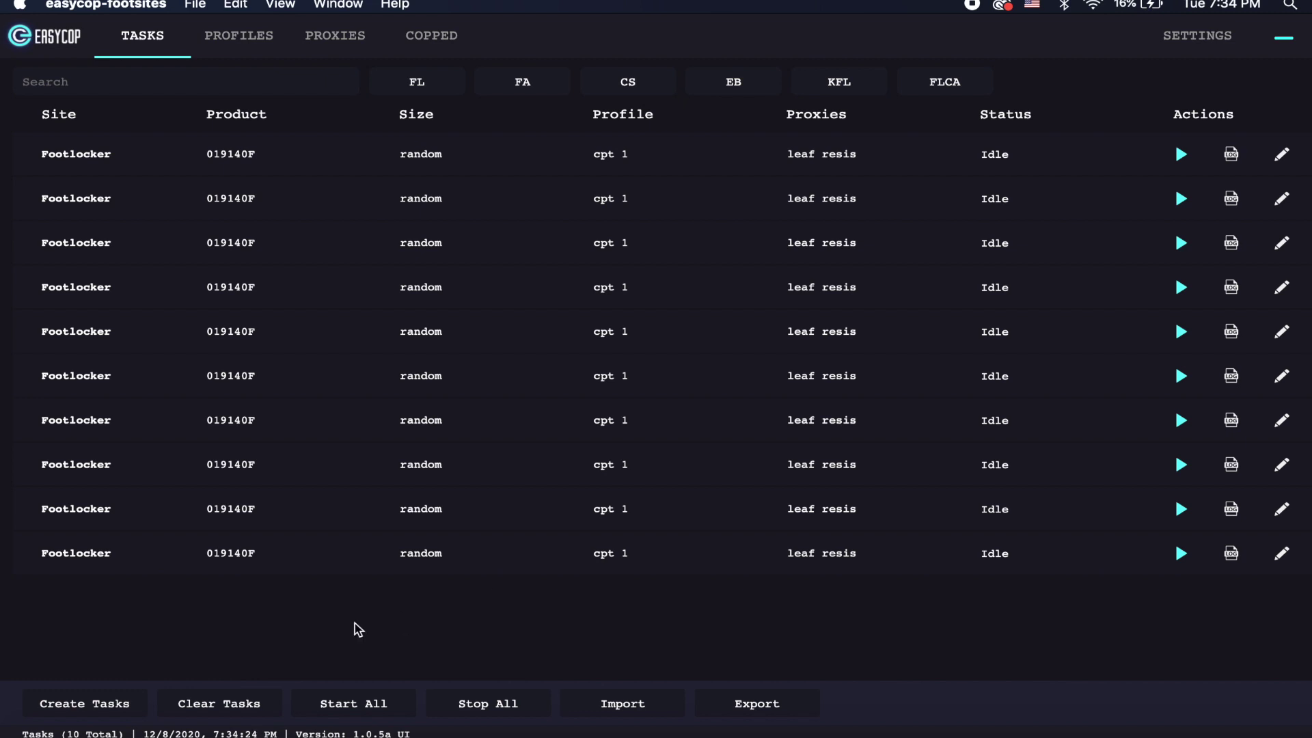
Step: Switch to the PROFILES tab listing boa cc and cpt 1
click(226, 44)
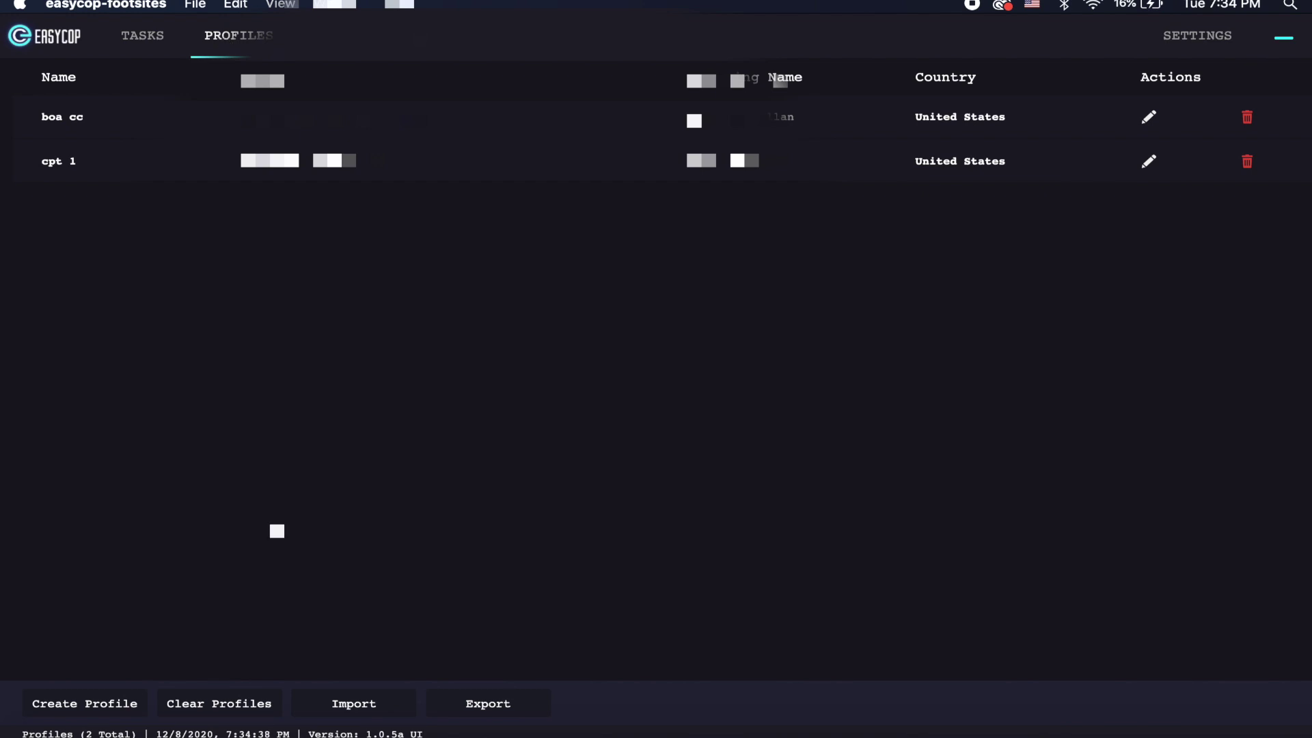
Step: Start a blank profile and expand its Checkout frequency options at the bottom
click(83, 707)
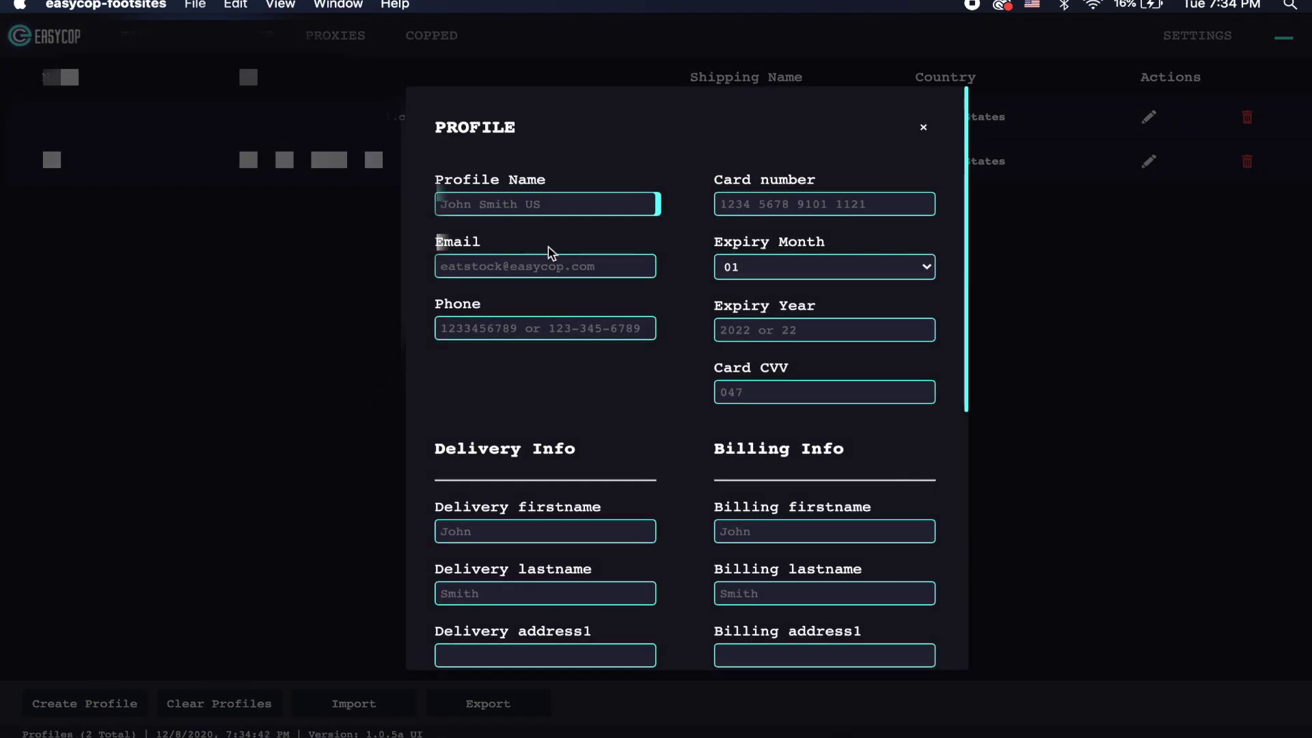
scroll(550, 253, down, 1)
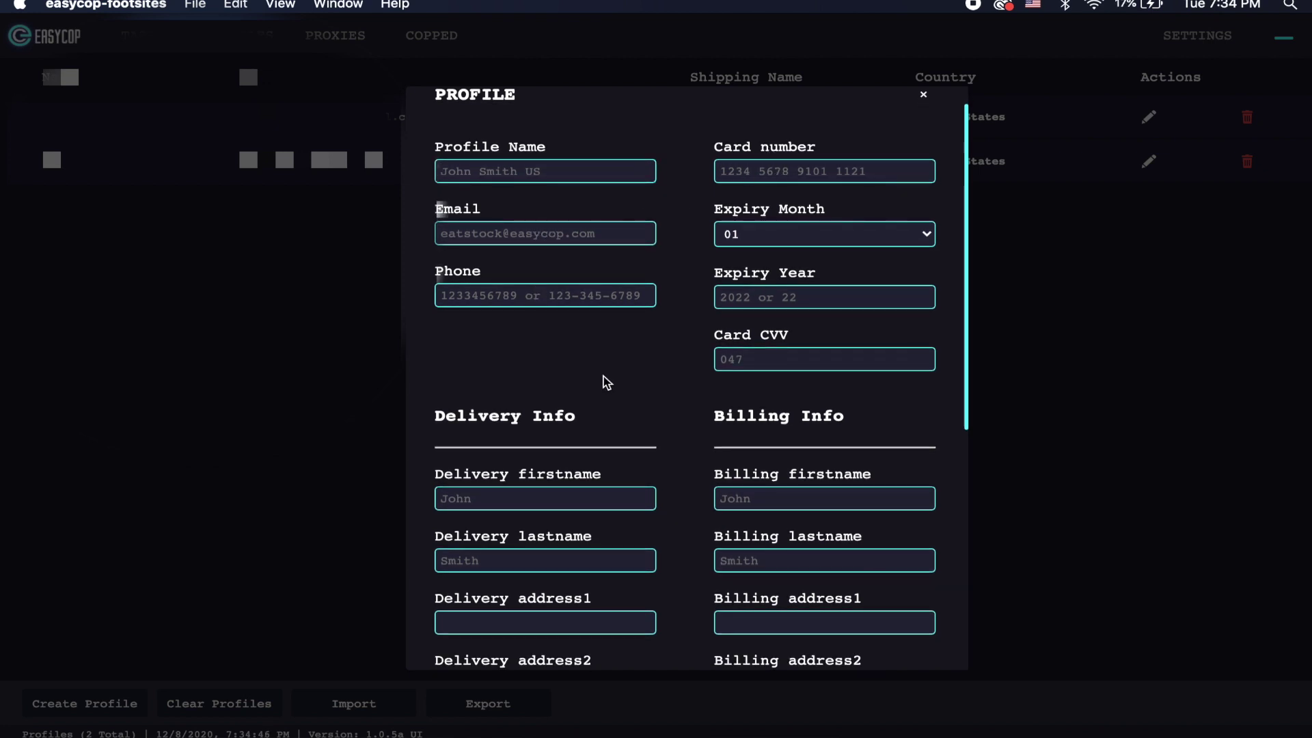
scroll(603, 376, down, 5)
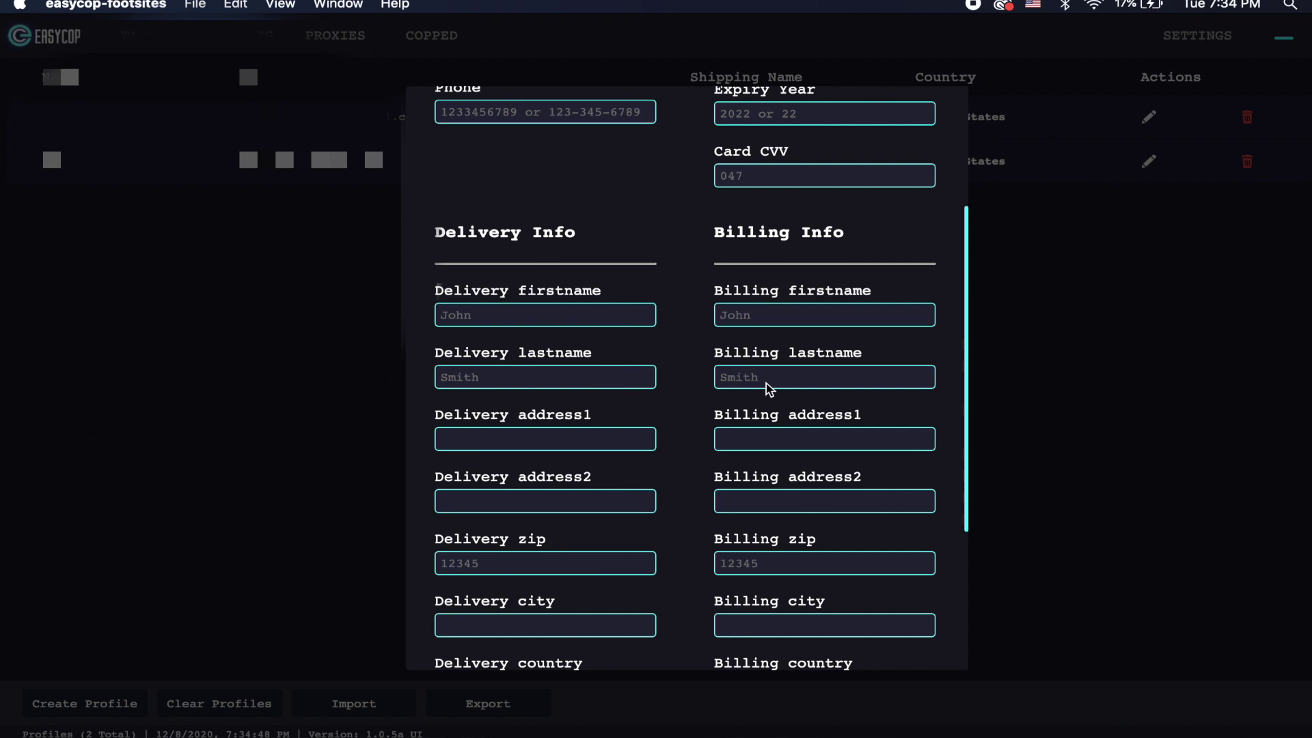
scroll(770, 388, down, 7)
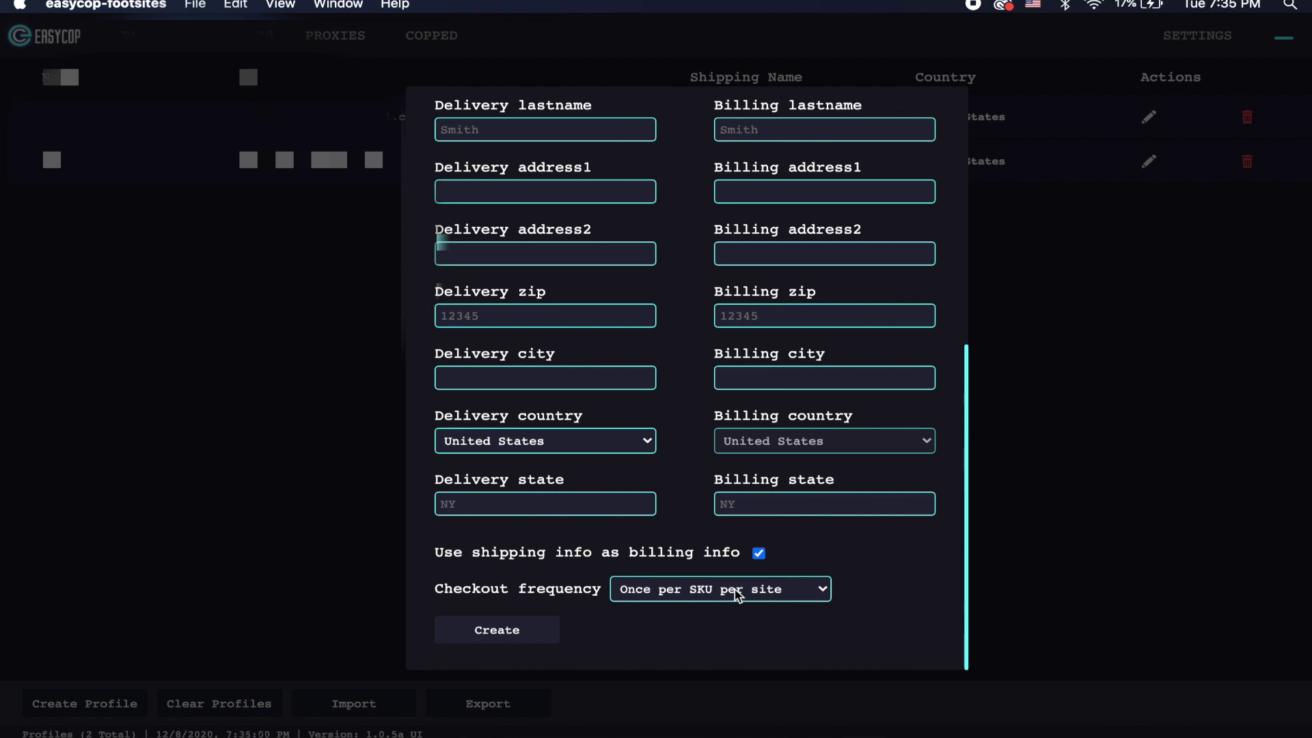
click(738, 596)
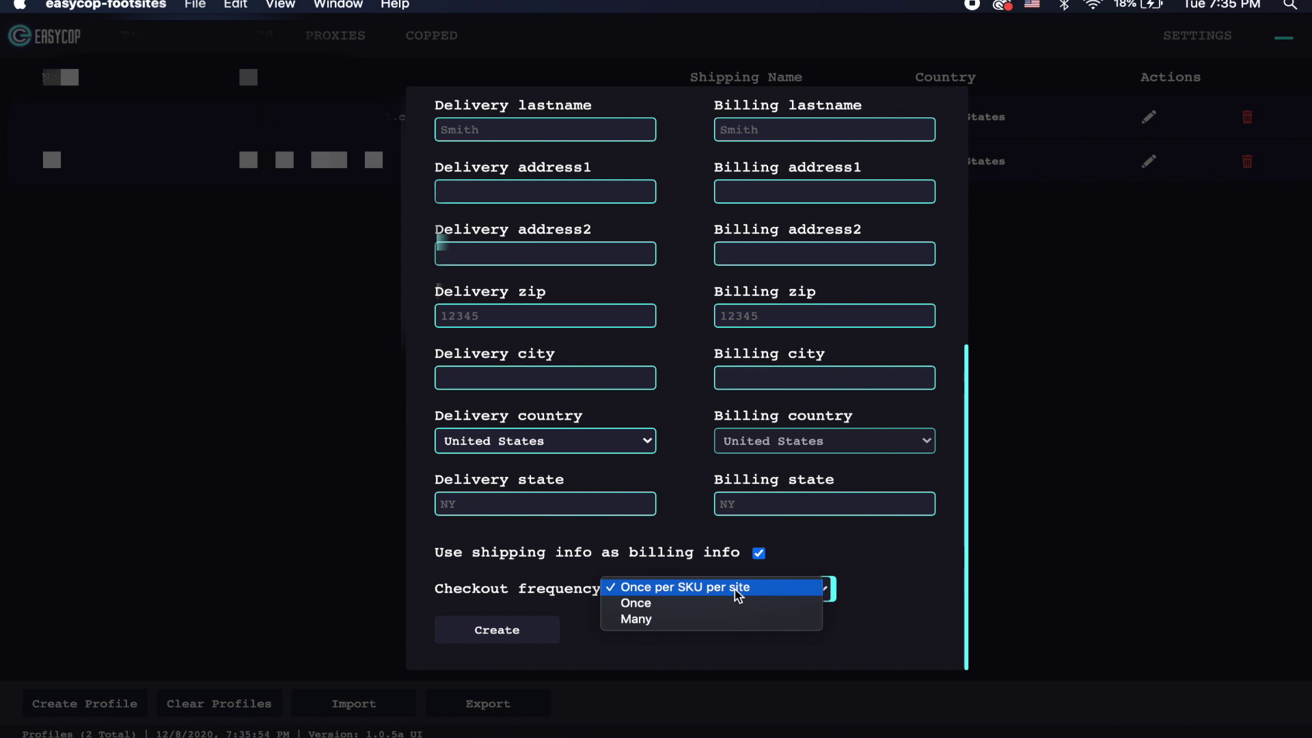
Step: Cycle checkout frequency through Once, Many and Once per SKU per site, then attempt saving
click(730, 604)
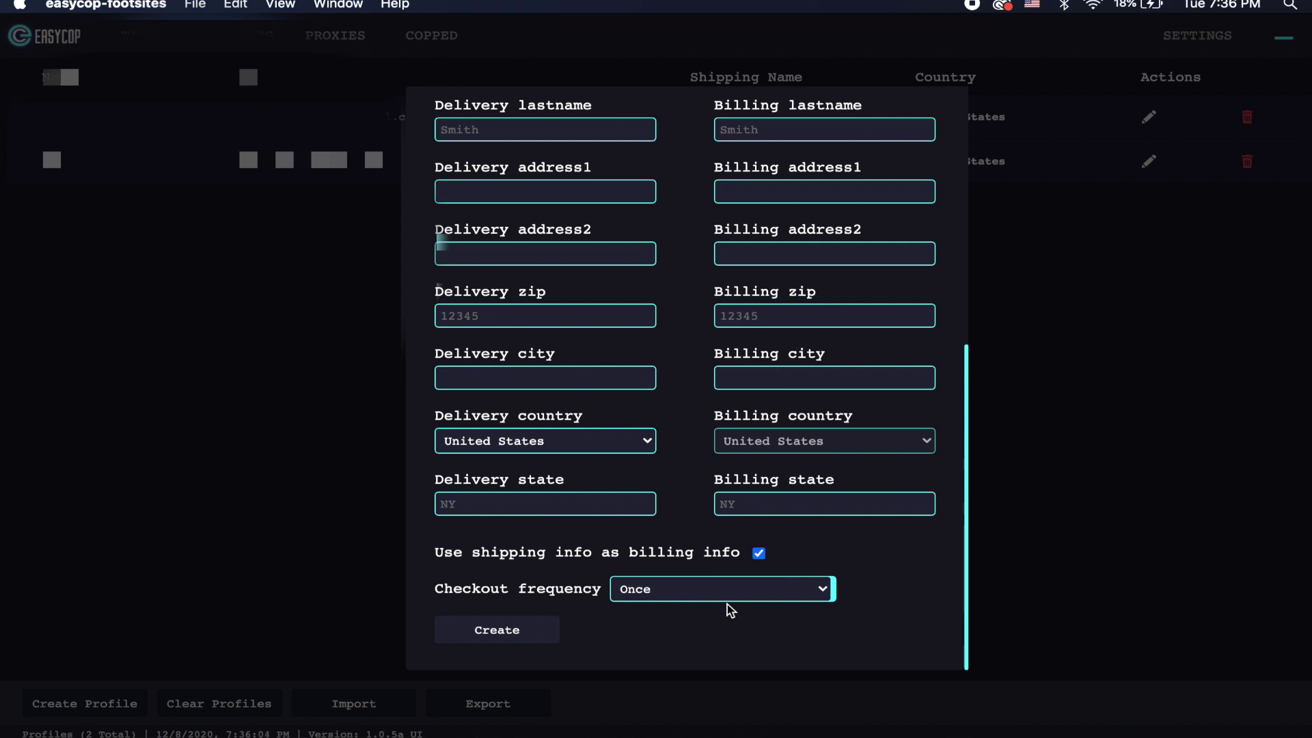
click(730, 610)
click(721, 600)
click(703, 601)
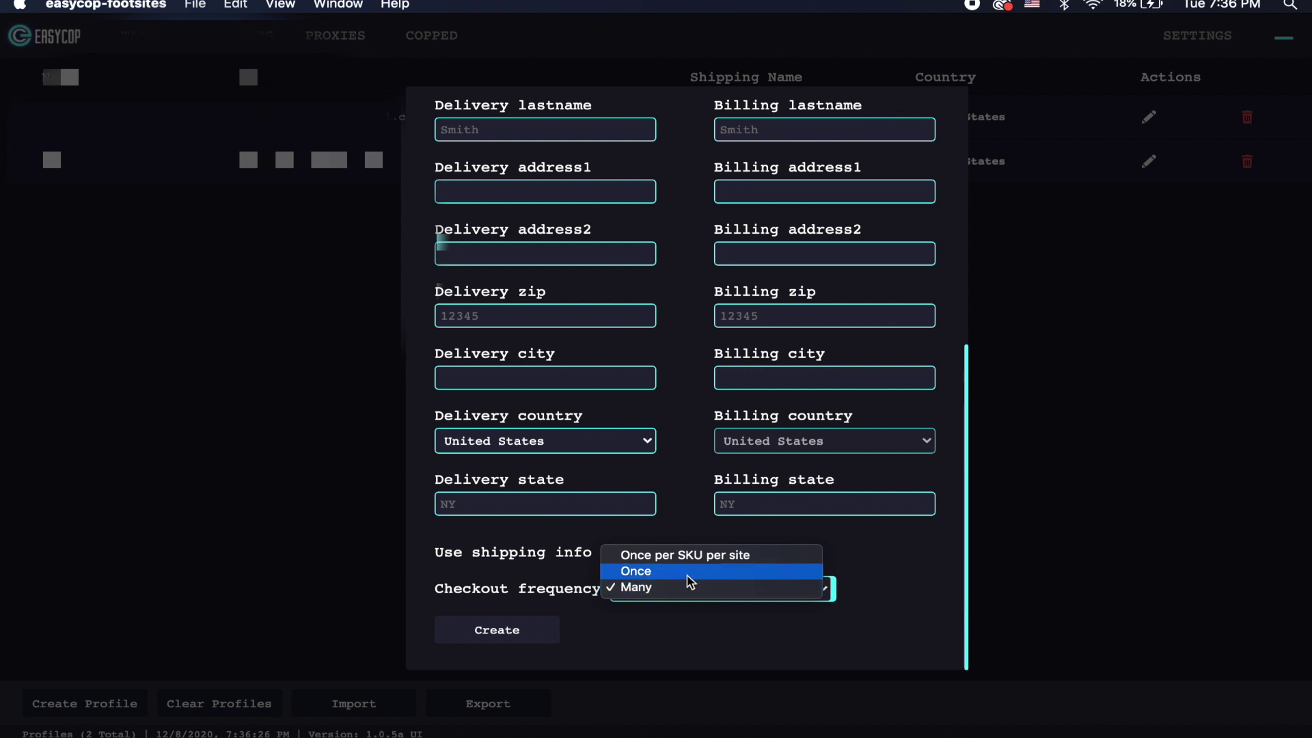
click(654, 559)
click(503, 630)
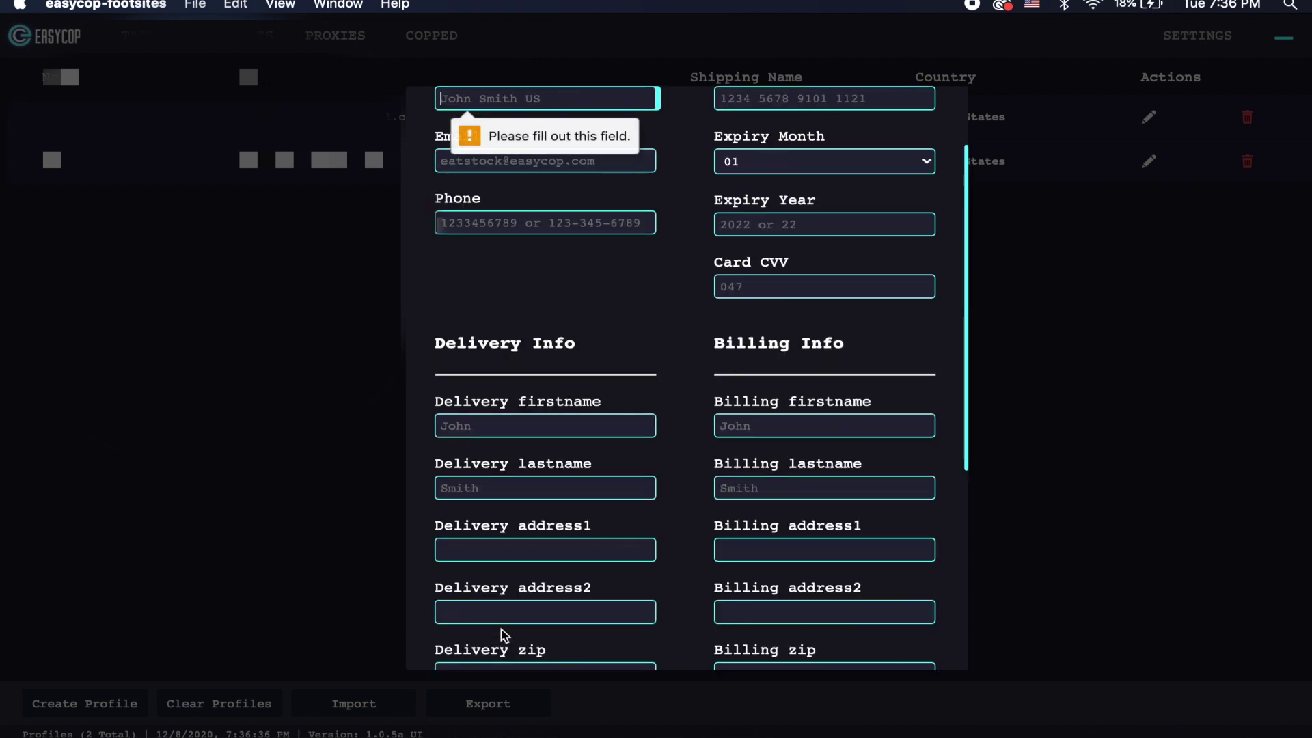
Step: Close the profile form, go to the Proxies page and start a new proxy list
click(1072, 240)
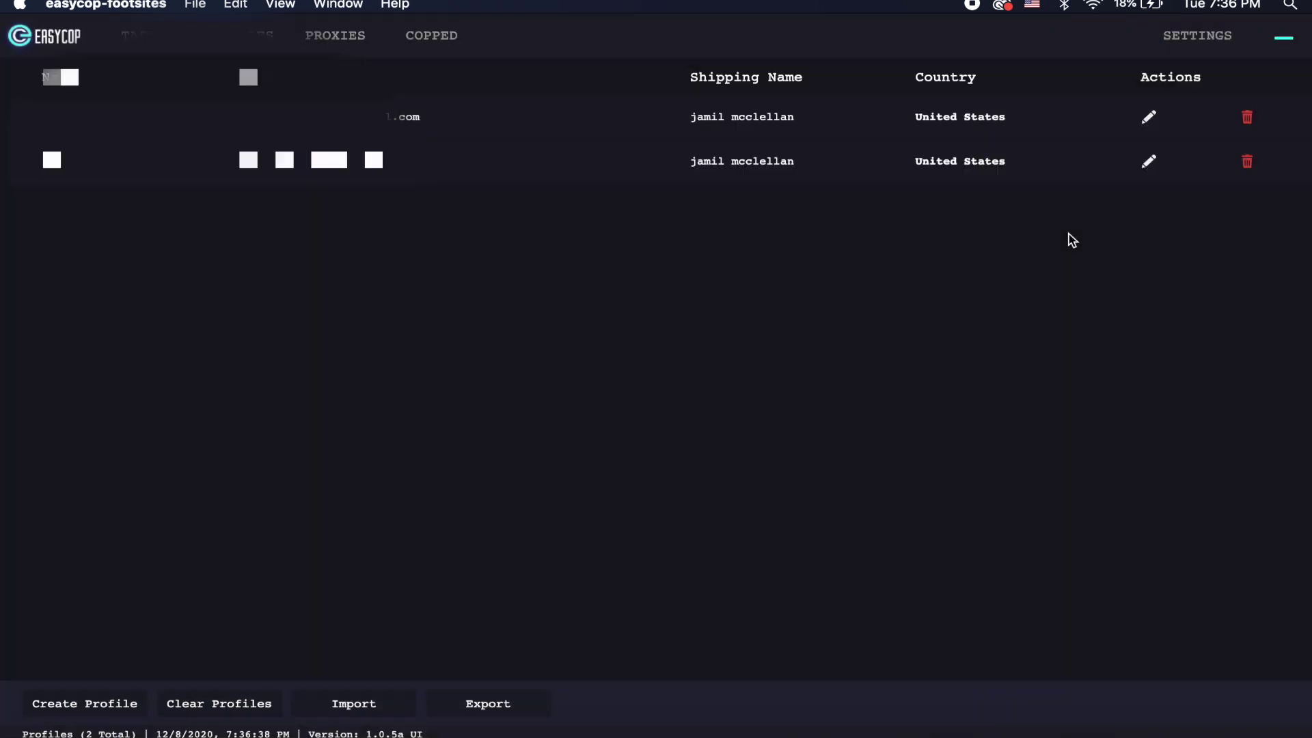
click(336, 38)
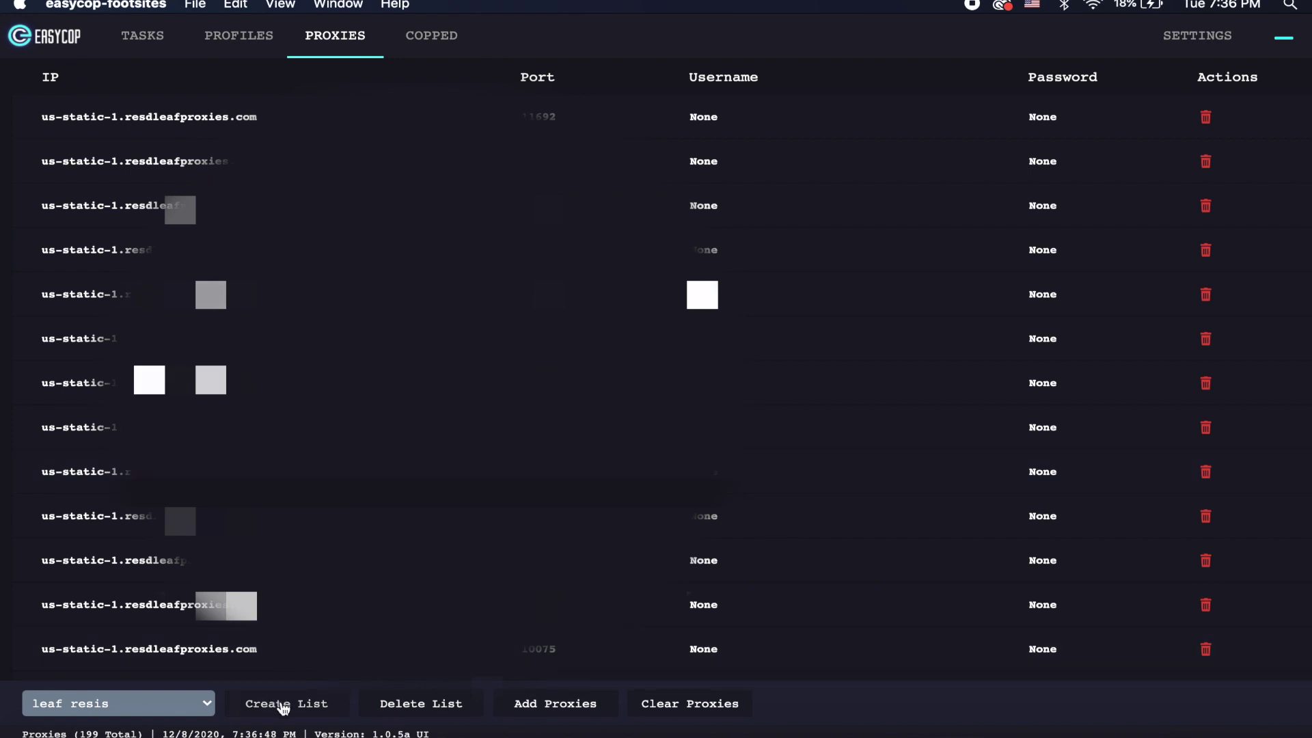
click(283, 709)
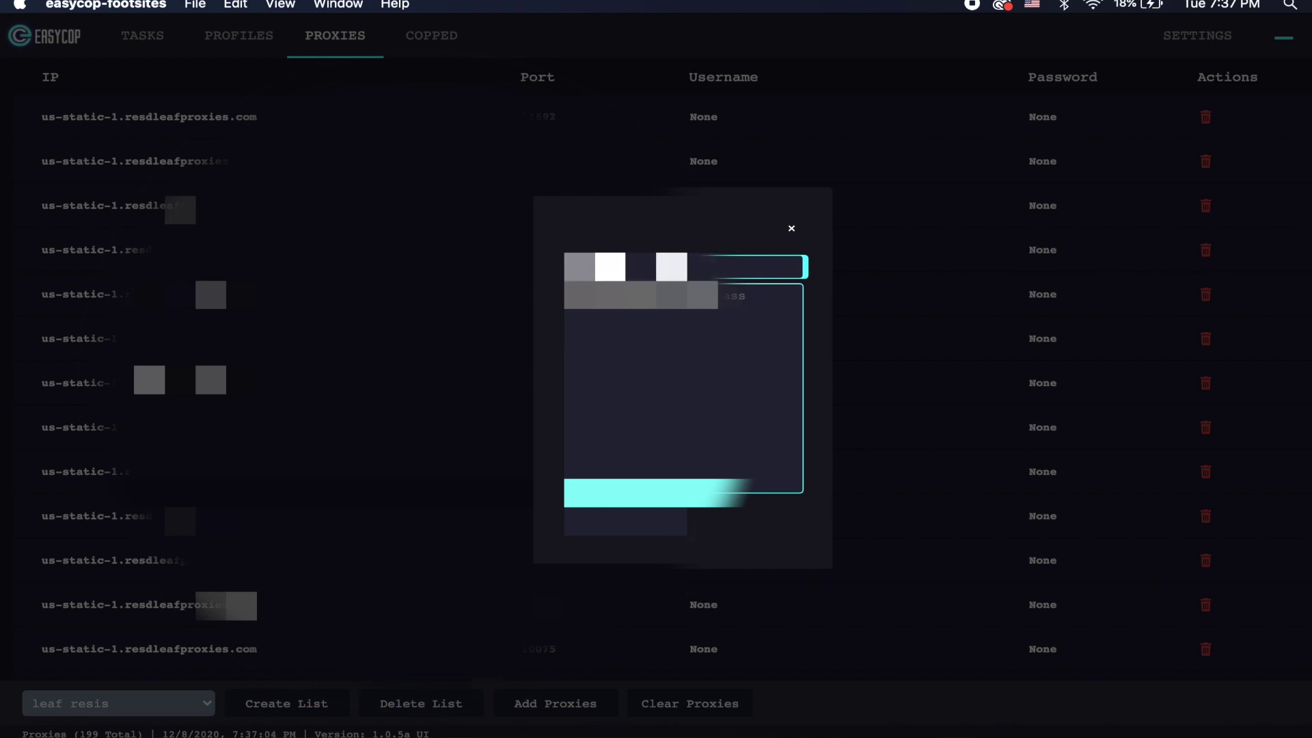
Step: Edit the first proxy line in the entry box, typing 'pass'
click(683, 382)
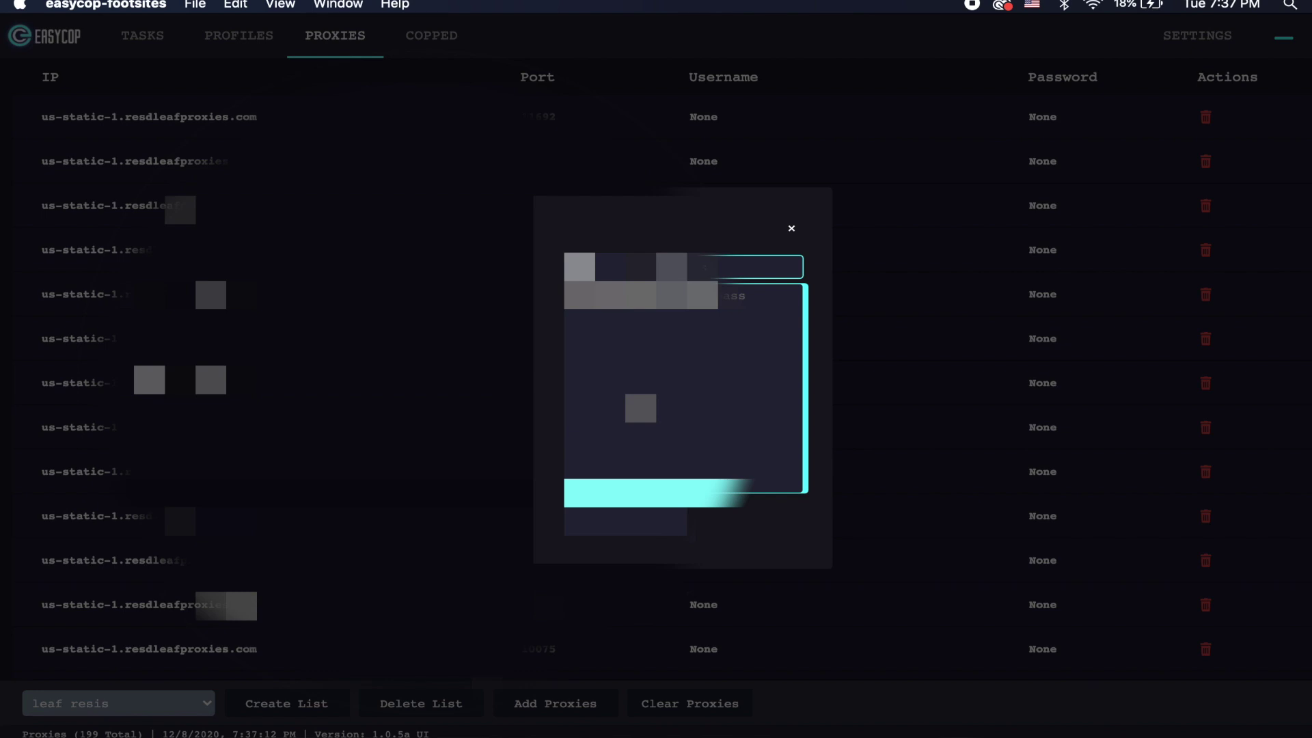
key(BackSpace)
text(pass)
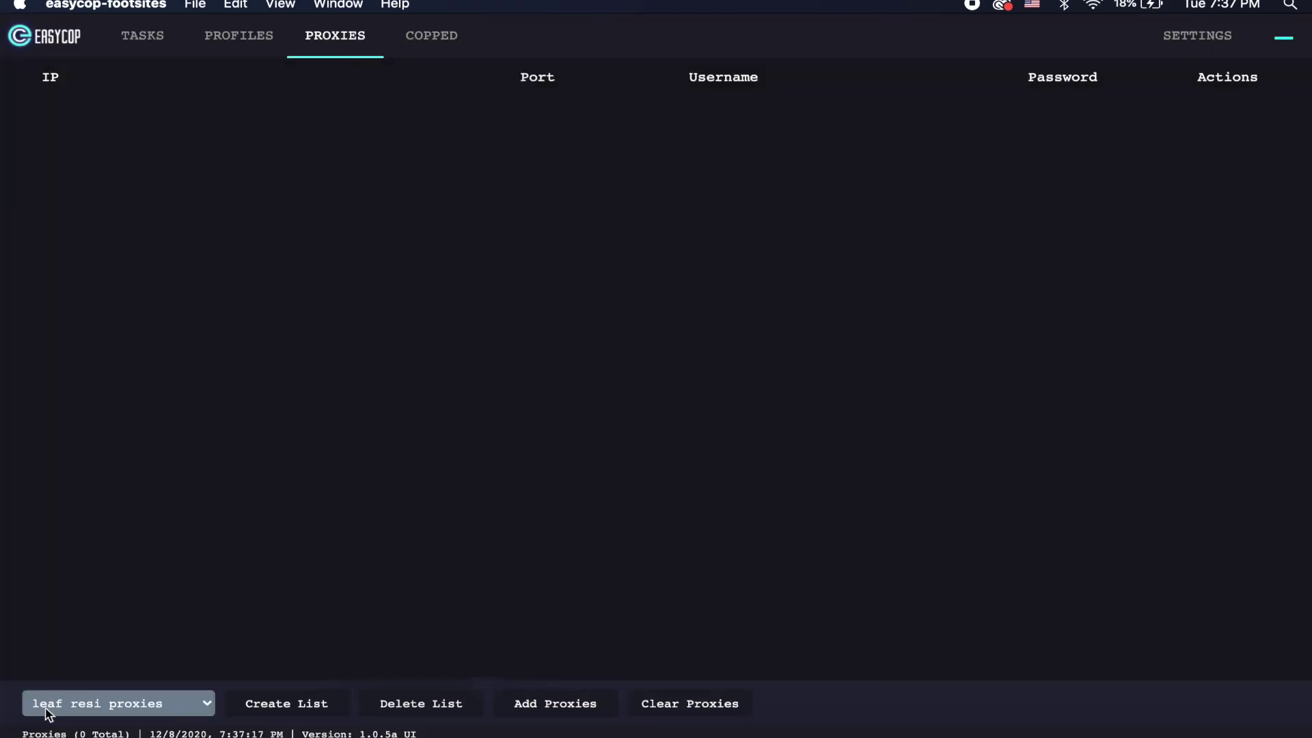
Step: Toggle the list selector between leaf resis and the empty leaf resi proxies list
click(81, 704)
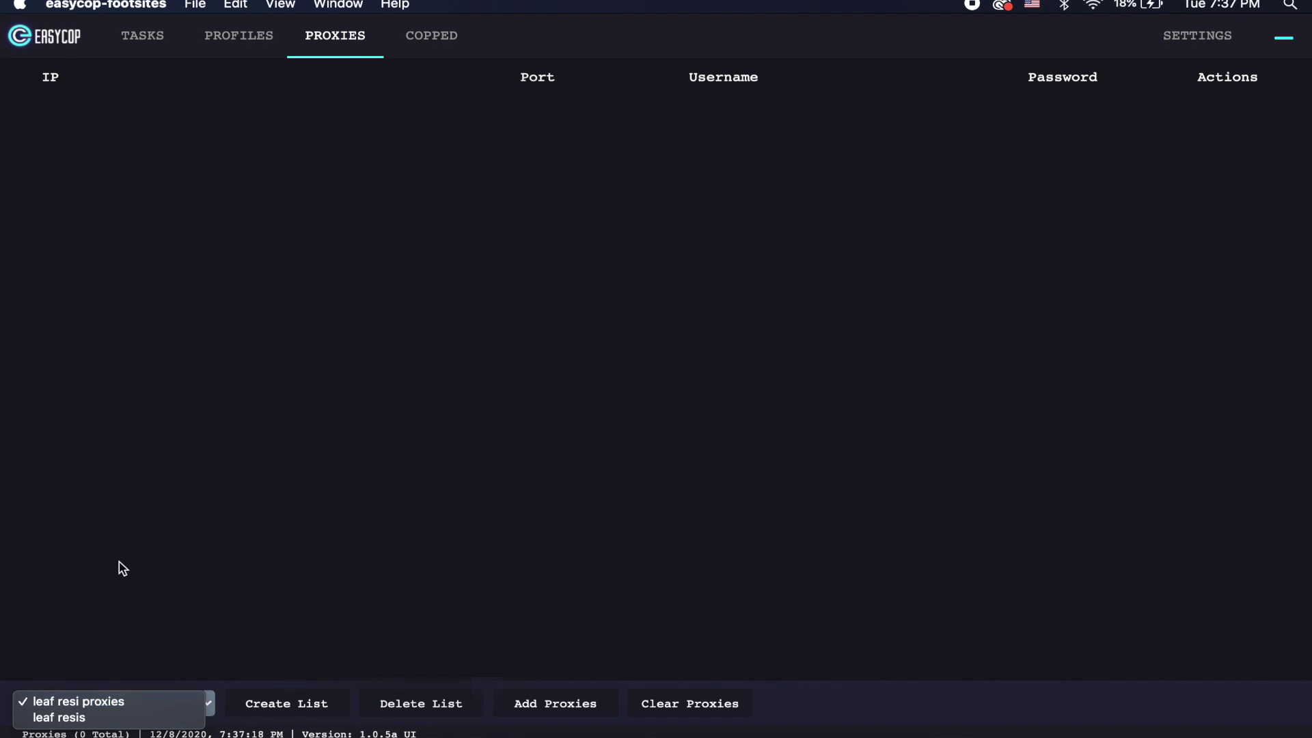
click(100, 703)
click(100, 703)
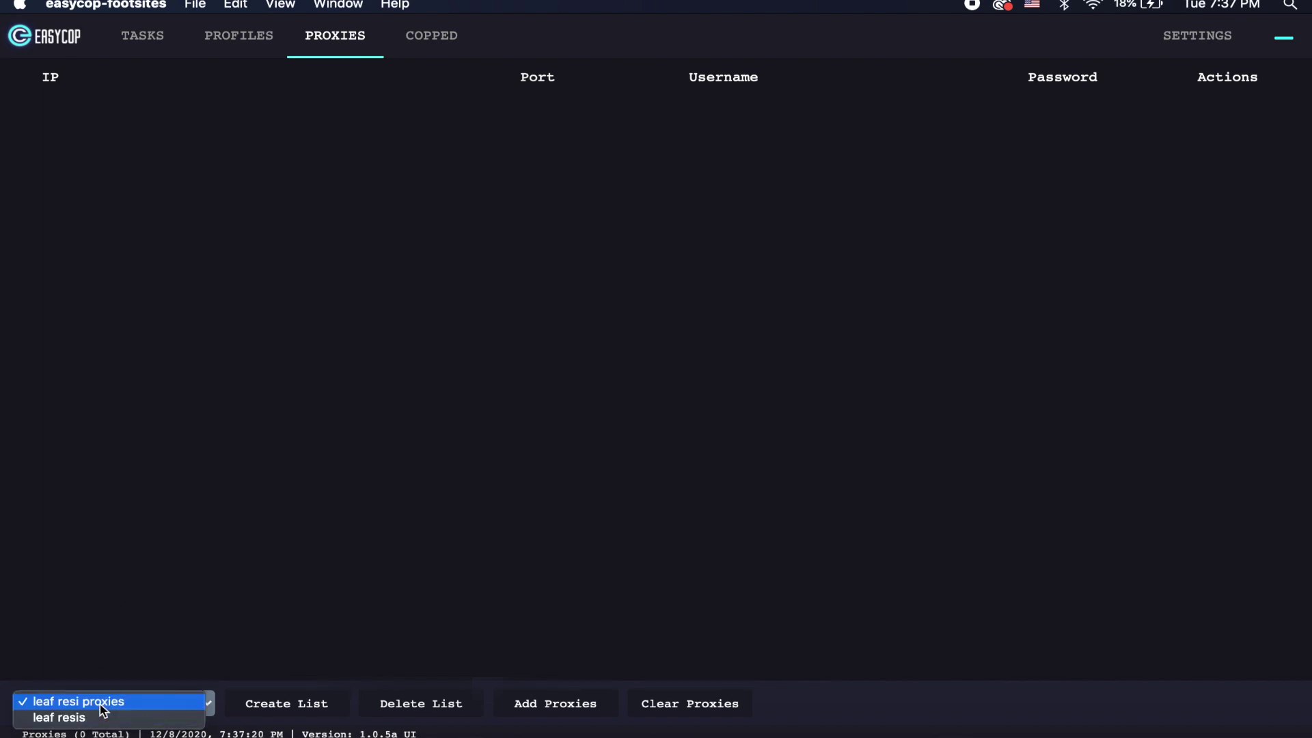
click(98, 714)
click(99, 704)
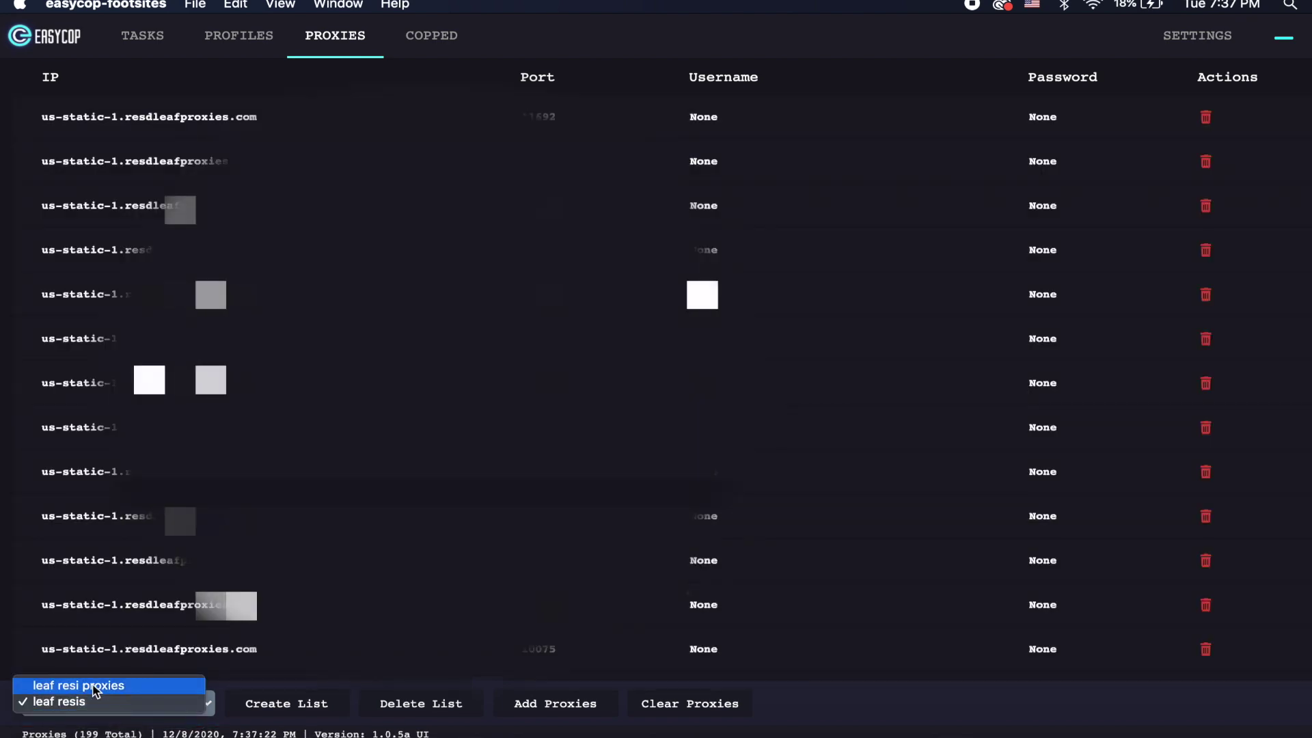
click(95, 685)
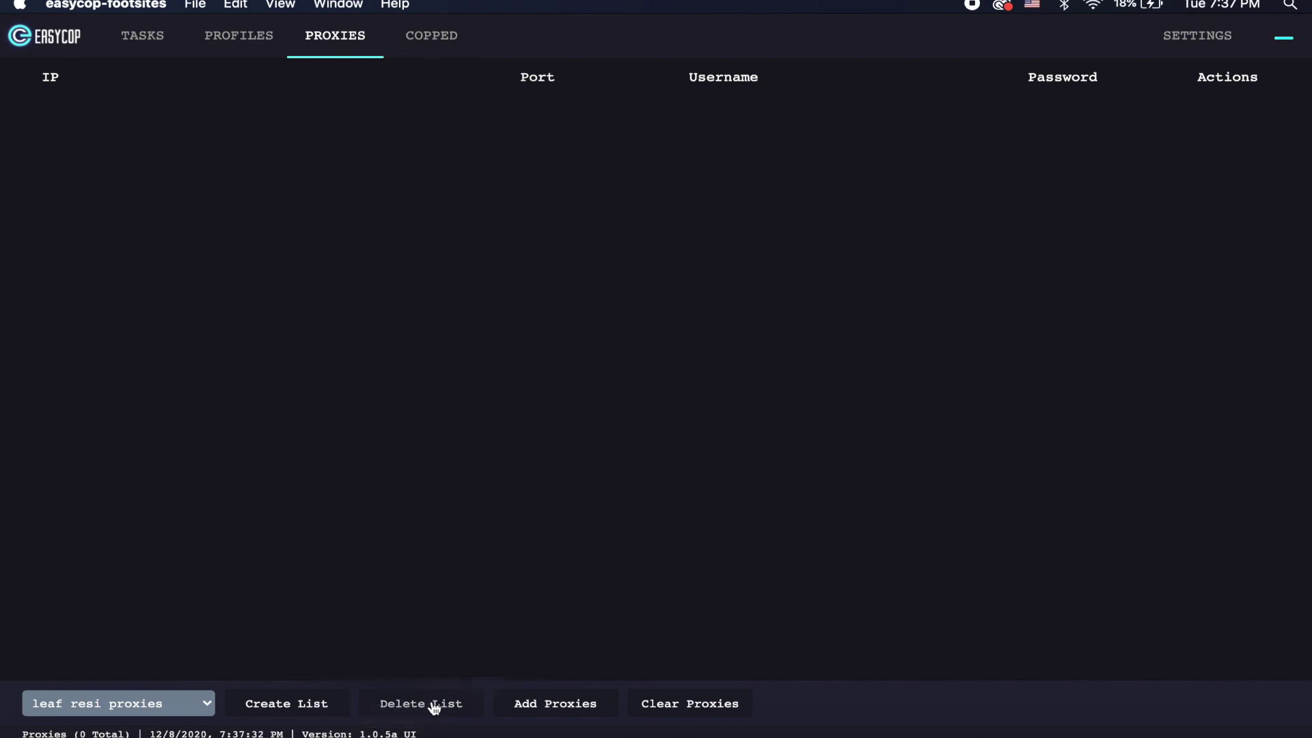
Step: Select the leaf resis list, then open and close the Add Proxies form twice
click(185, 705)
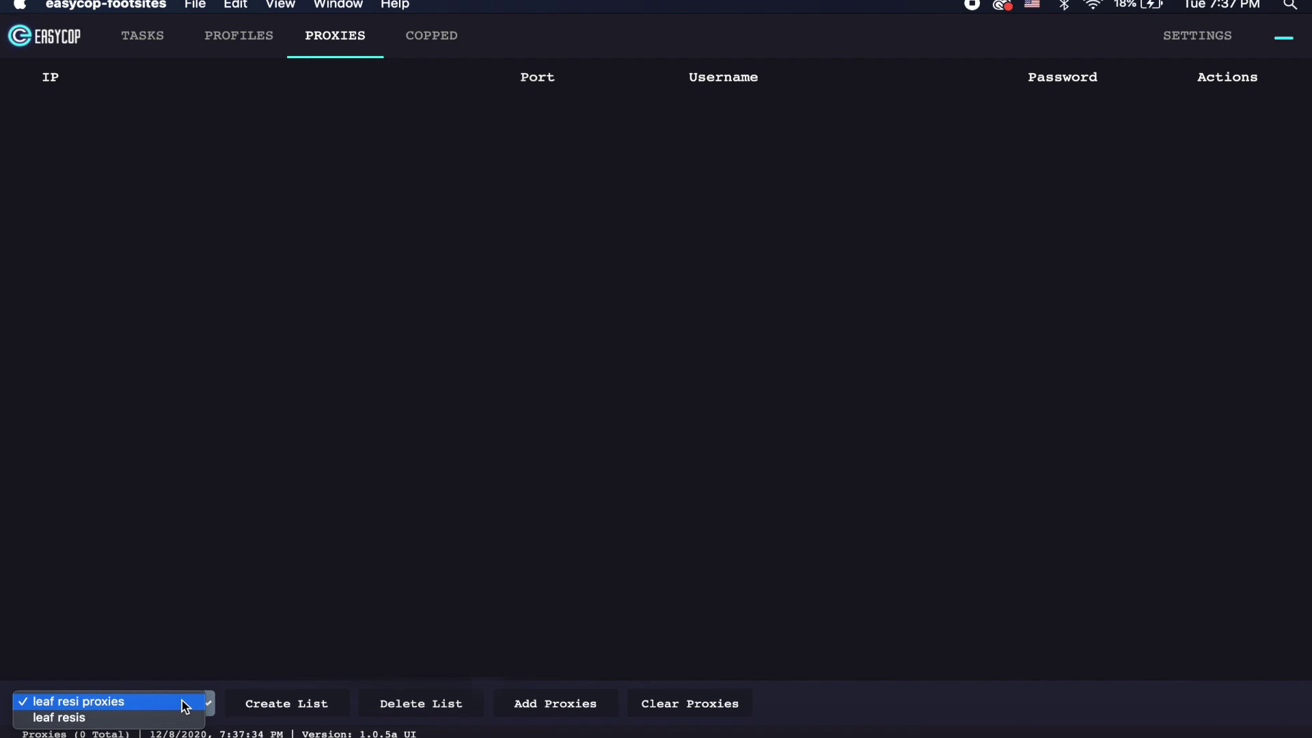
click(82, 716)
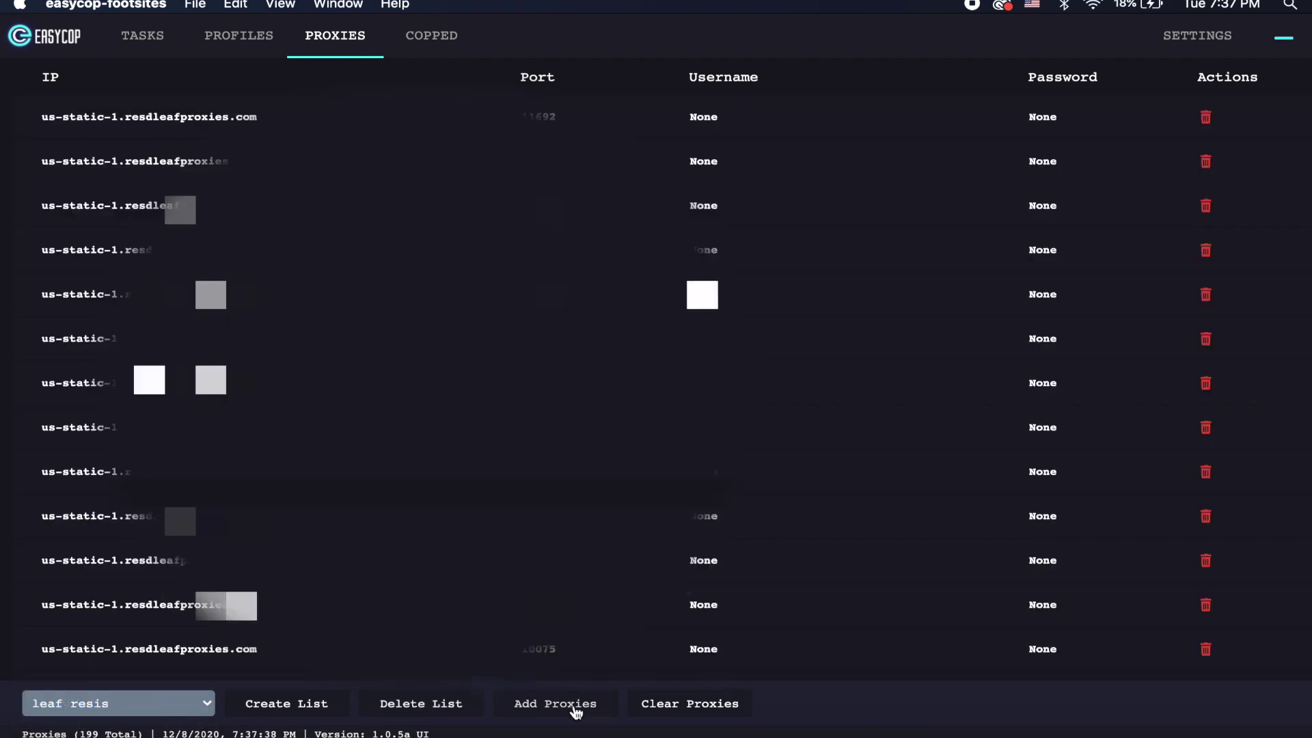
click(545, 706)
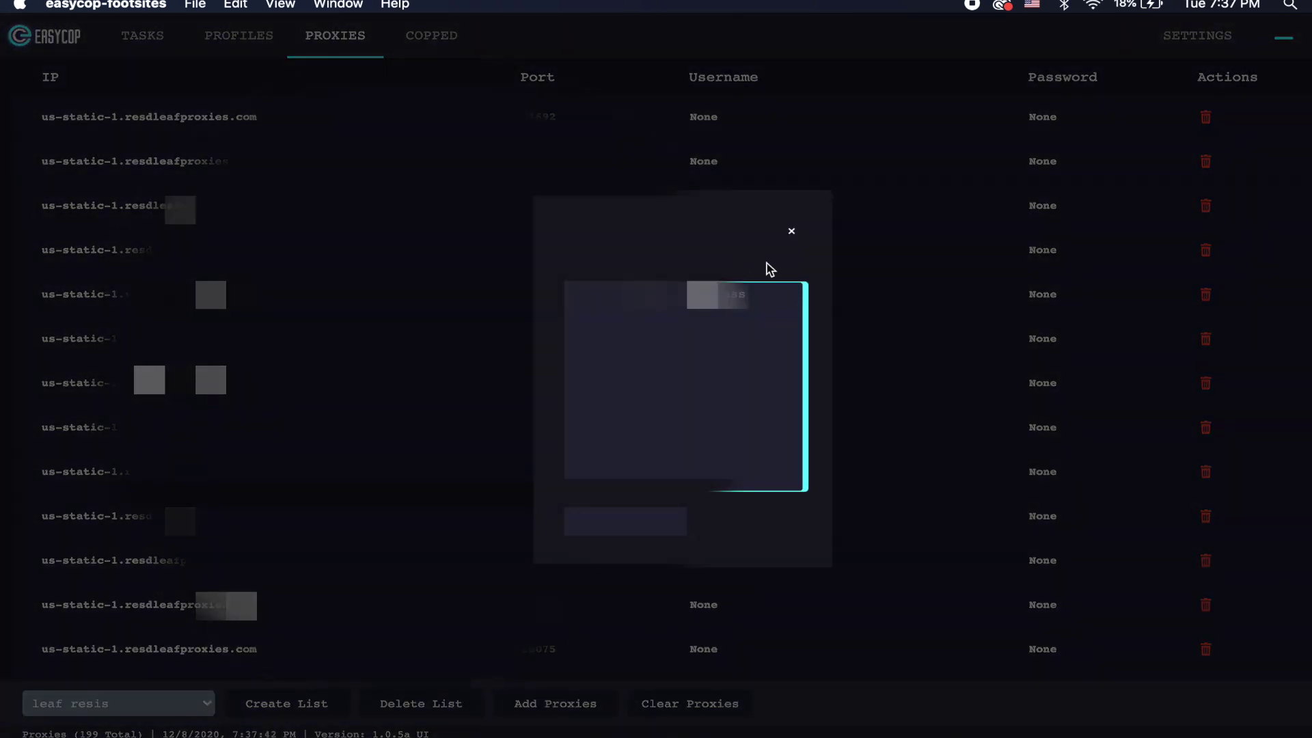
click(790, 232)
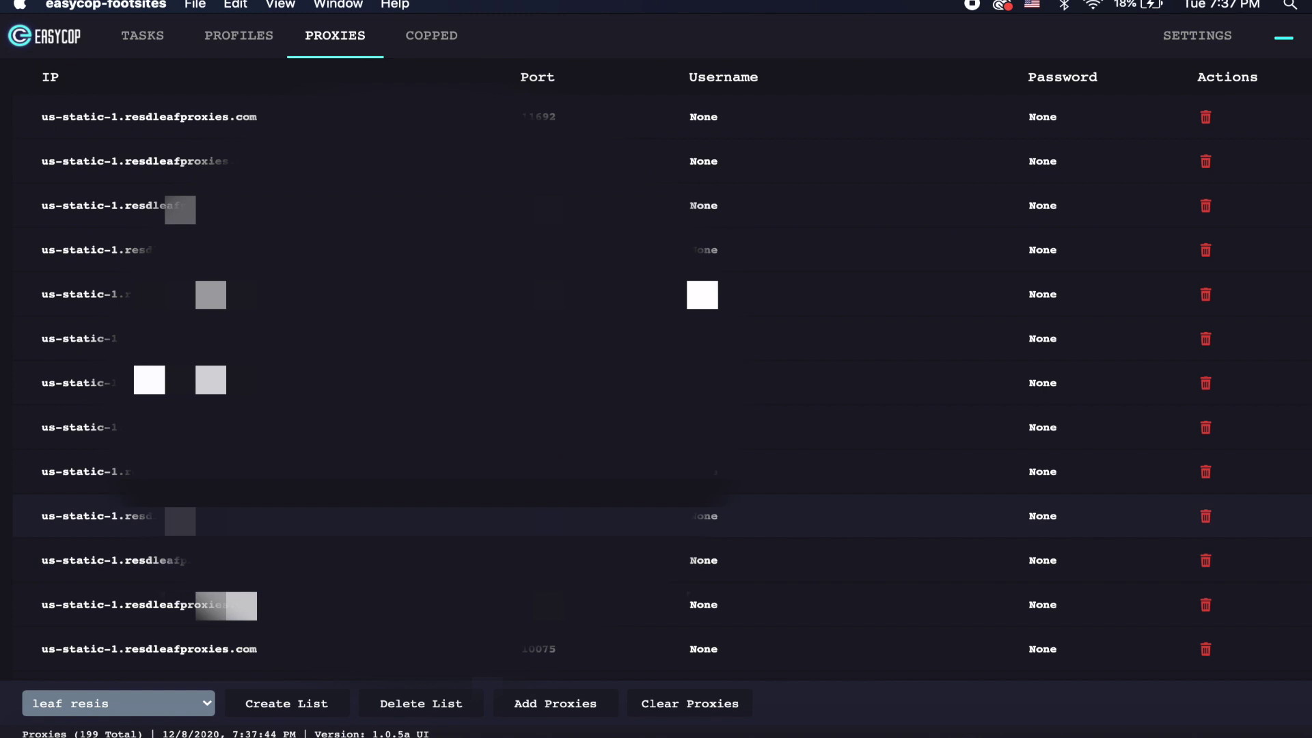
click(565, 706)
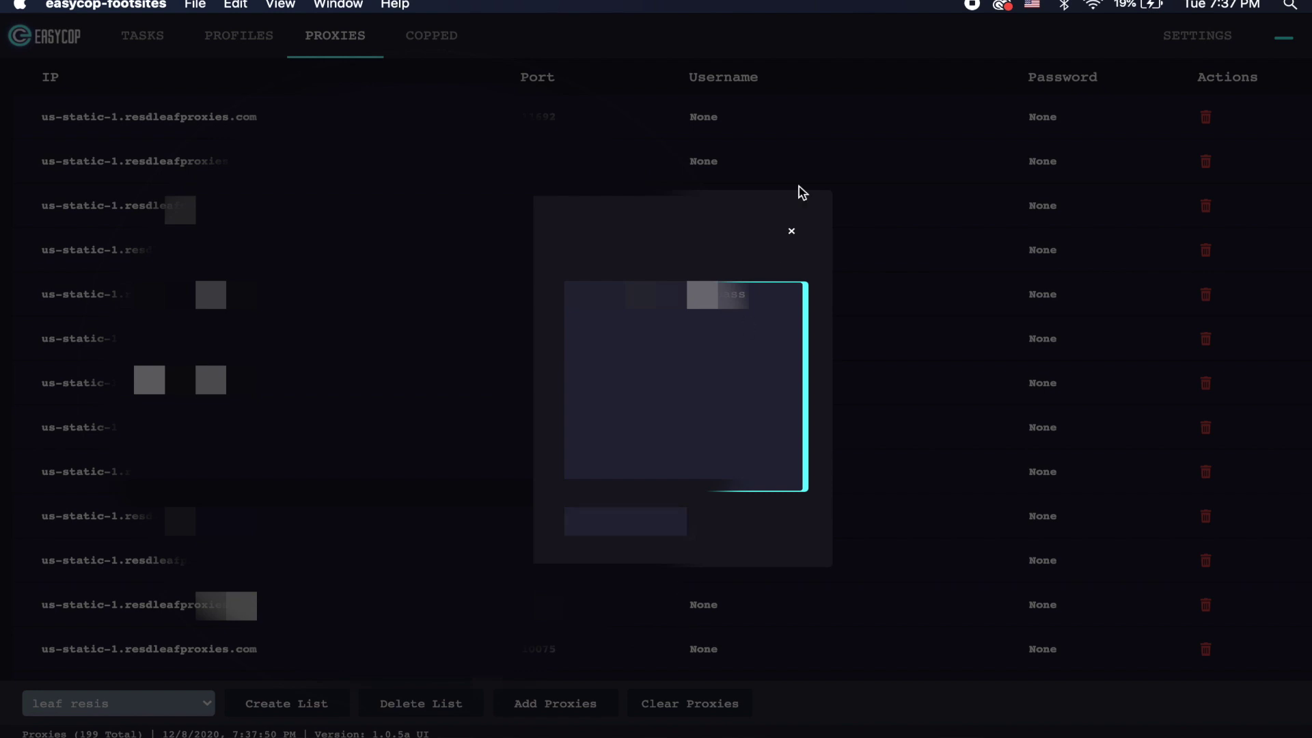
click(791, 232)
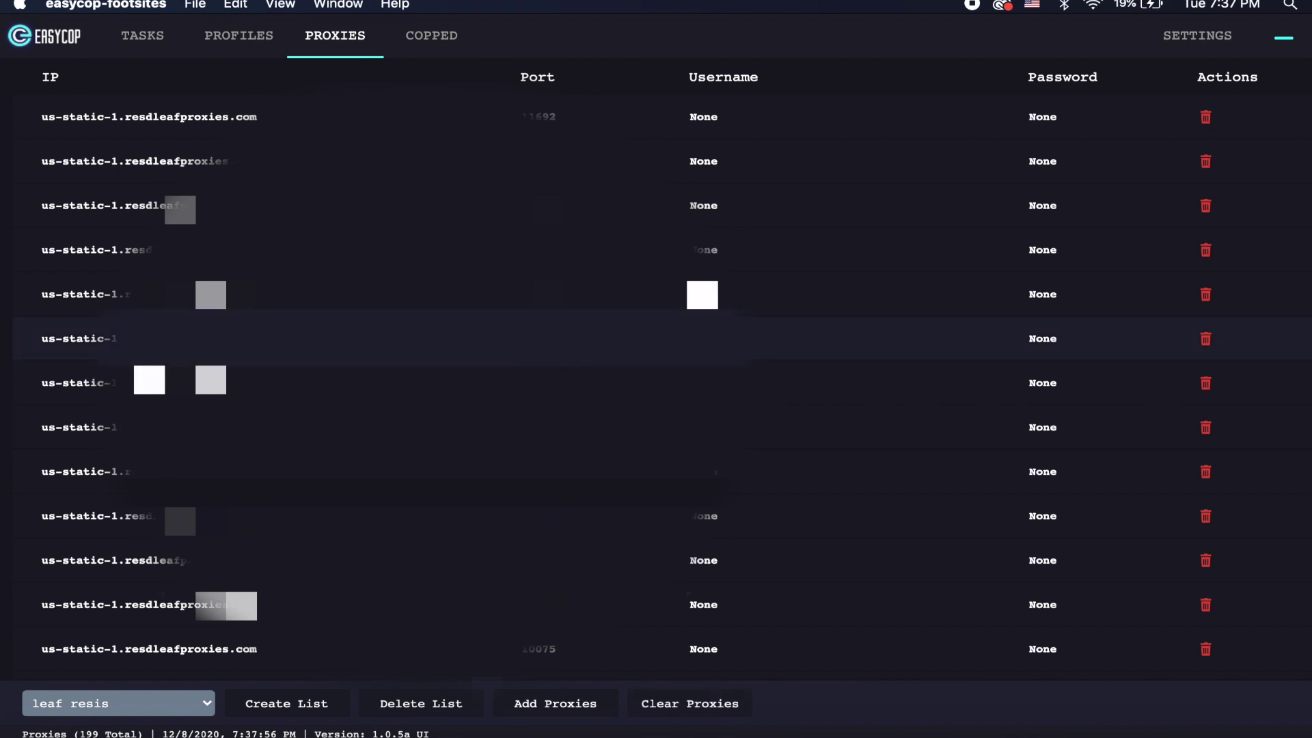
Step: Check the one copped adidas Yeezy Boost 350 V2 footlocker order, then go to Settings
click(442, 41)
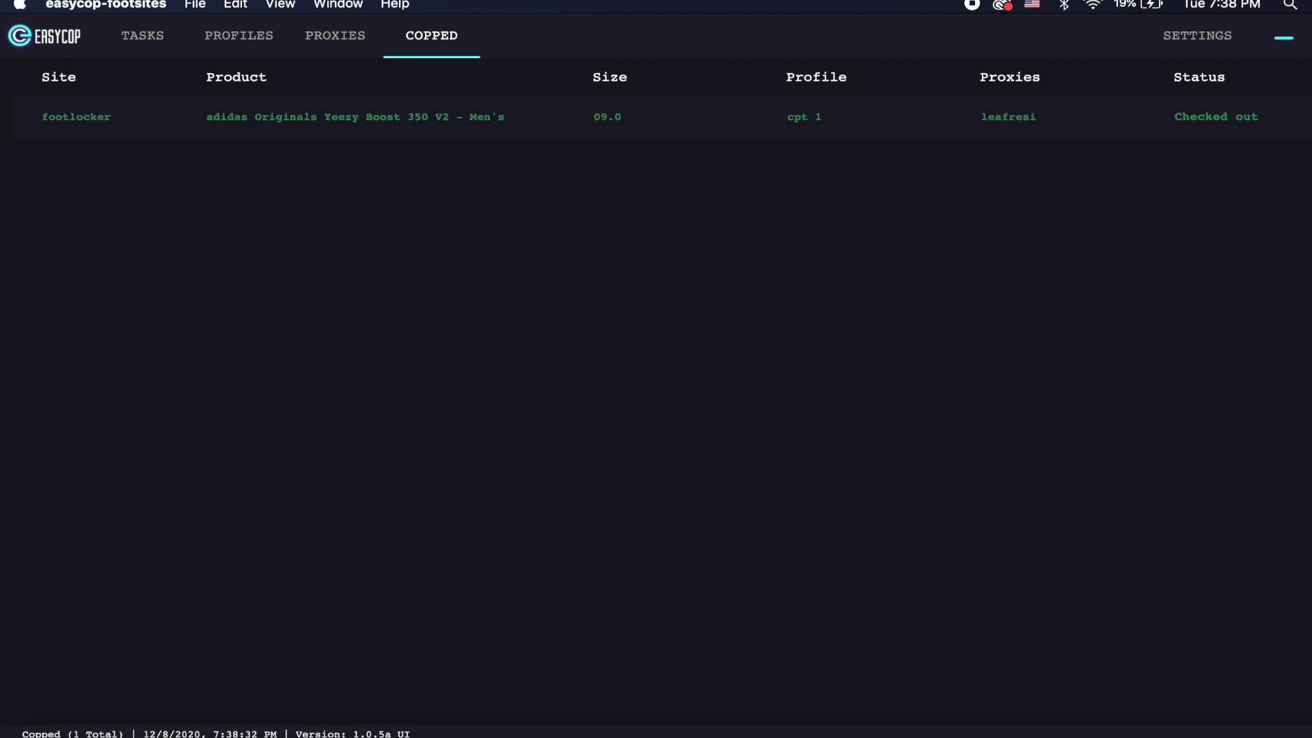
click(1199, 31)
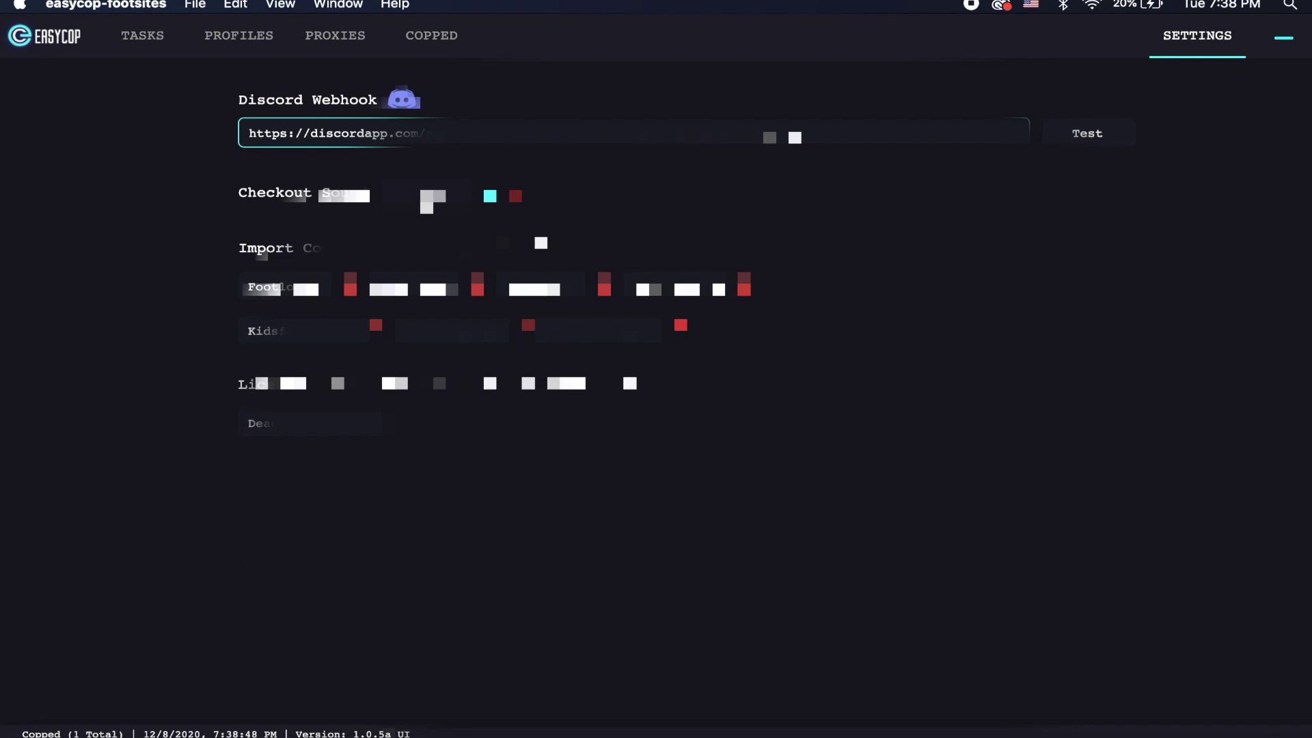
Step: Pick a sound file for the checkout sound, then return through Proxies to the task list
click(430, 198)
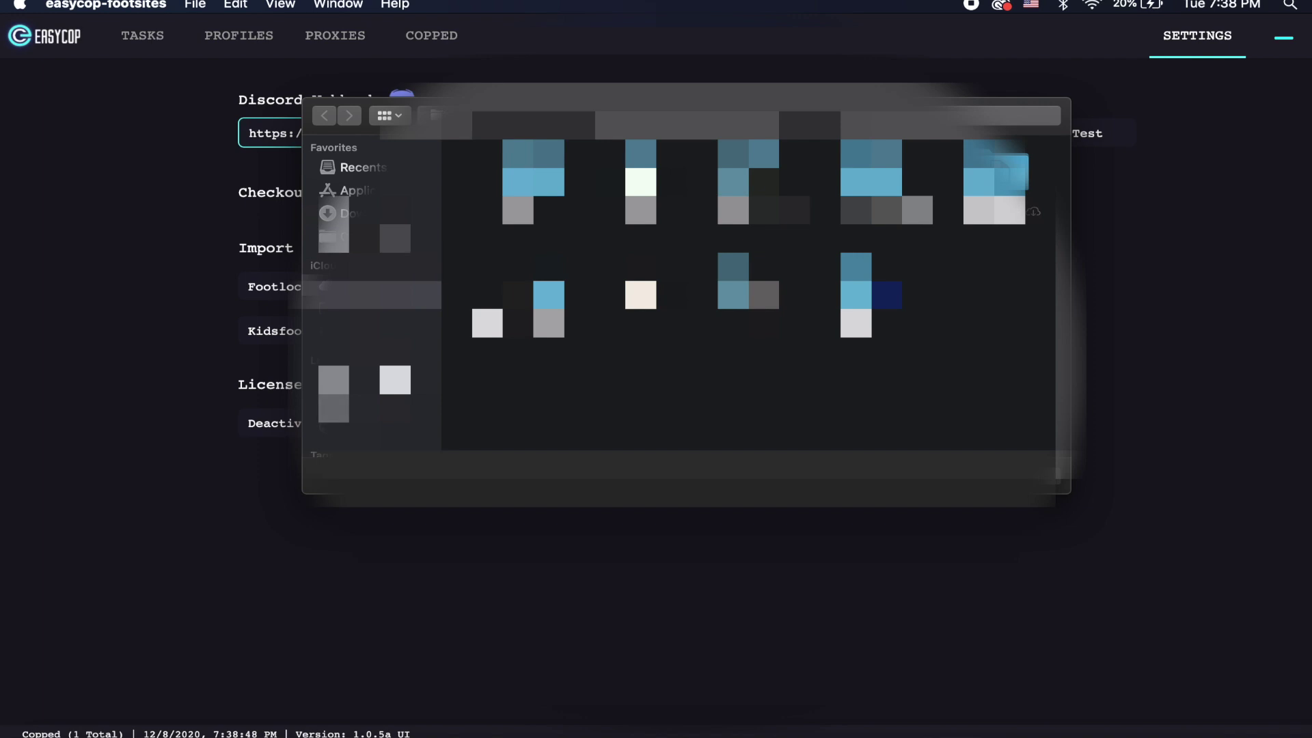
key(super+Down)
click(362, 323)
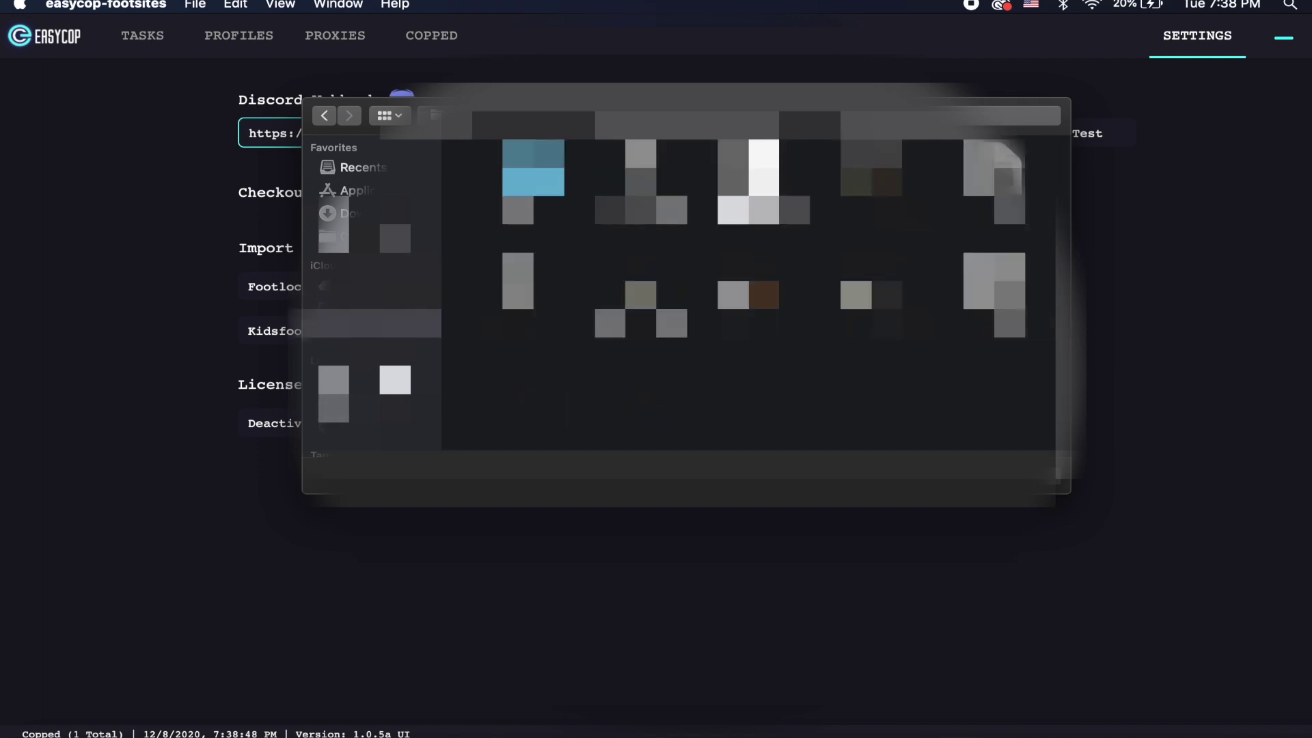
click(763, 182)
key(Return)
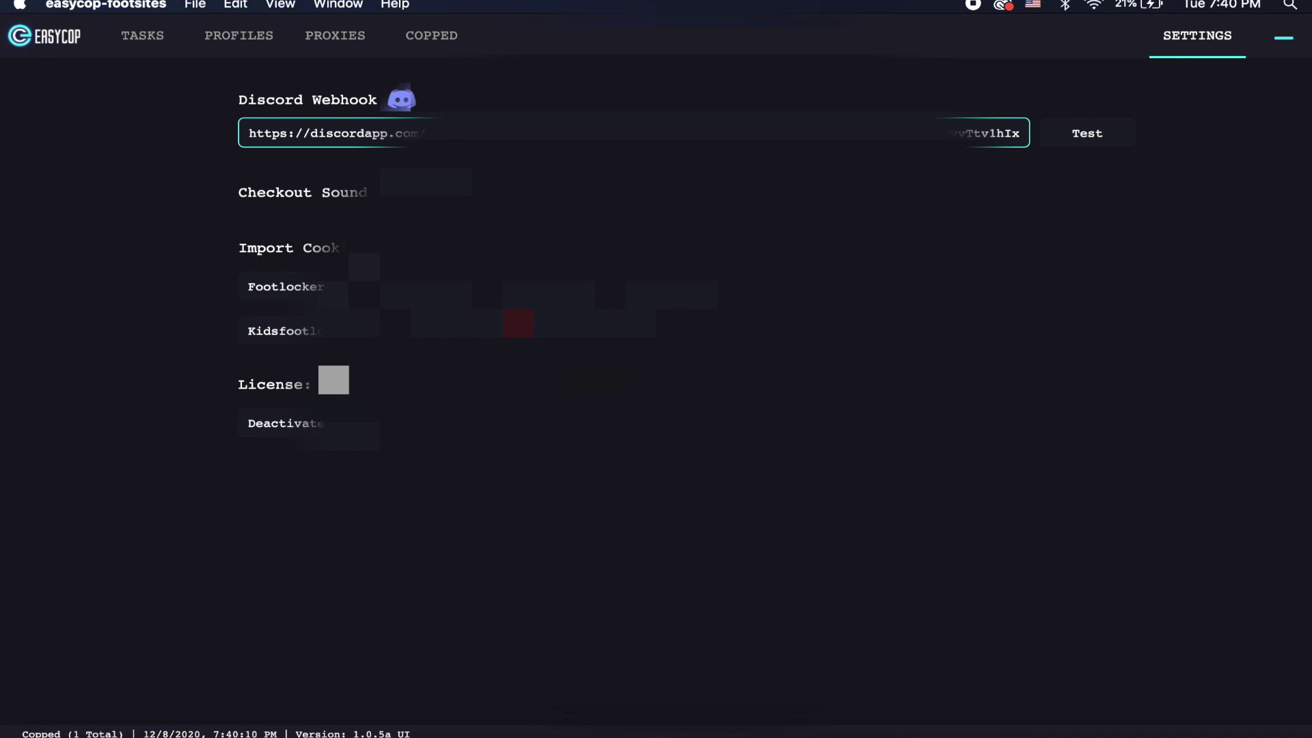
click(342, 31)
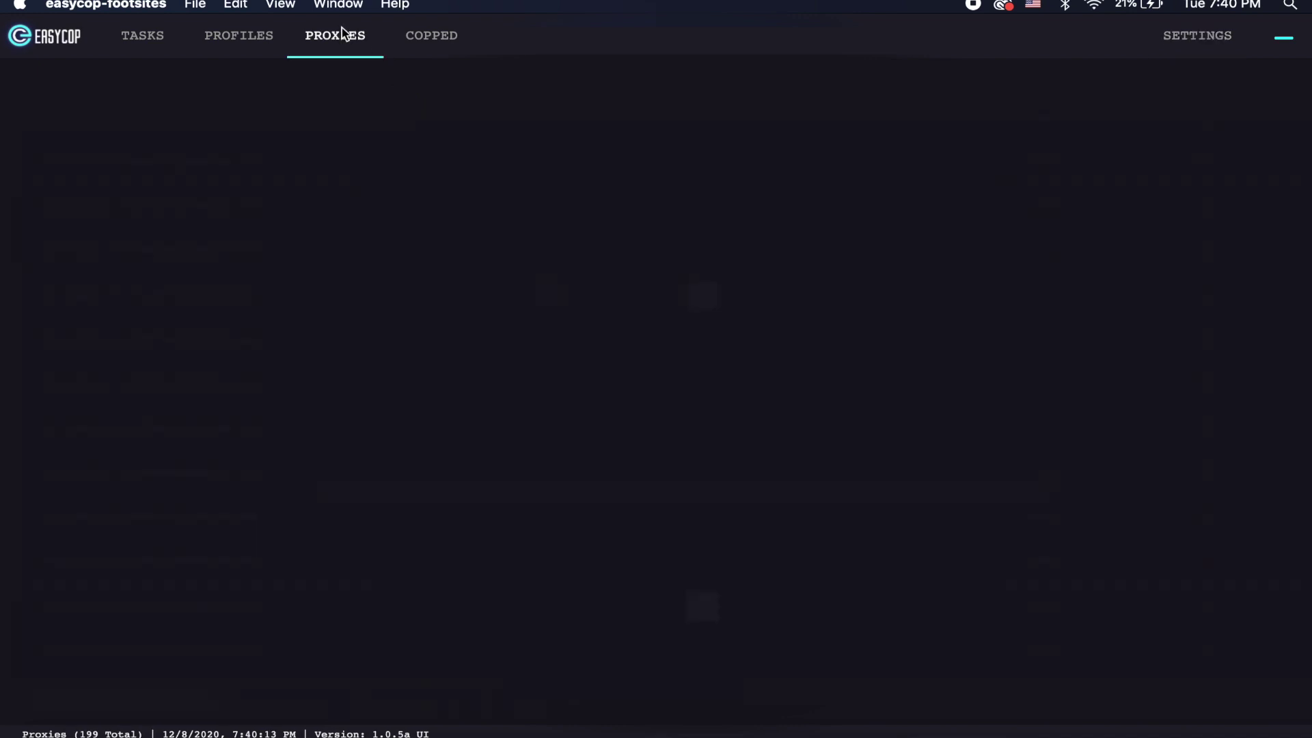
click(117, 44)
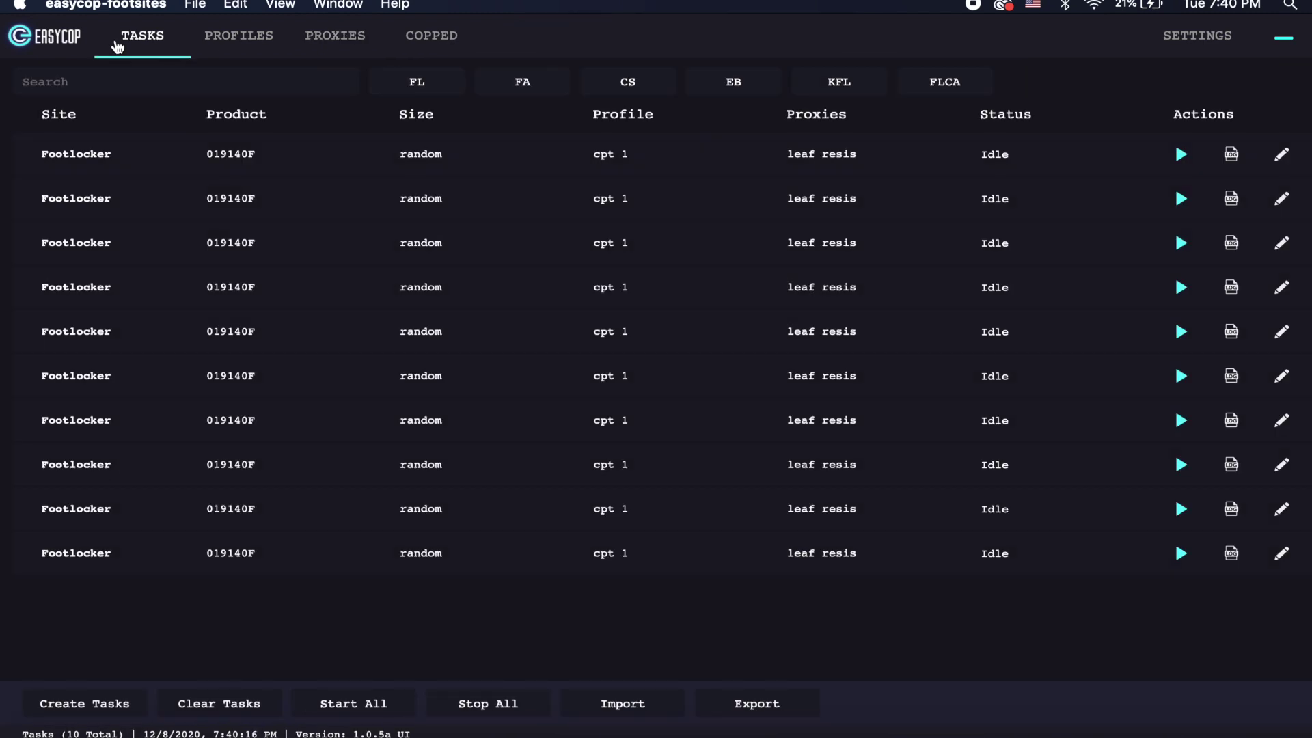